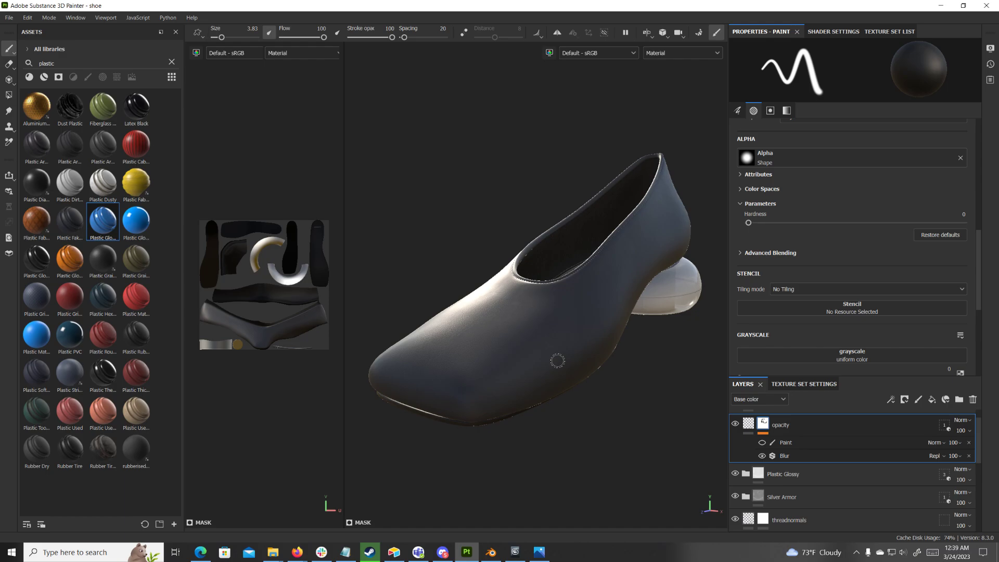
- Compare the shoe's heel with the opacity layer hidden and shown
{"action": "middle_click_drag", "start_coordinate": [620, 377], "coordinate": [493, 350]}
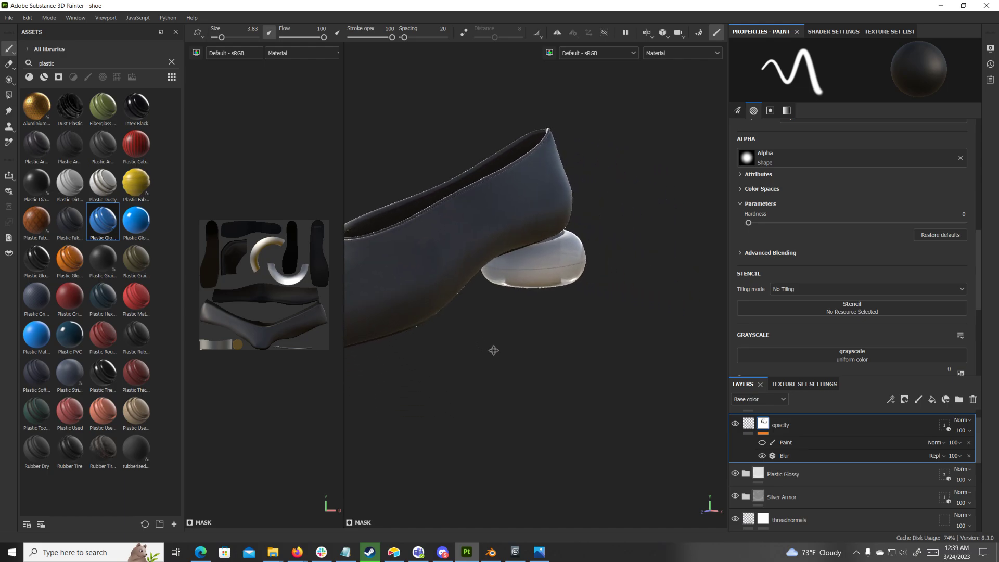
{"action": "scroll", "coordinate": [493, 350], "scroll_direction": "up", "scroll_amount": 5}
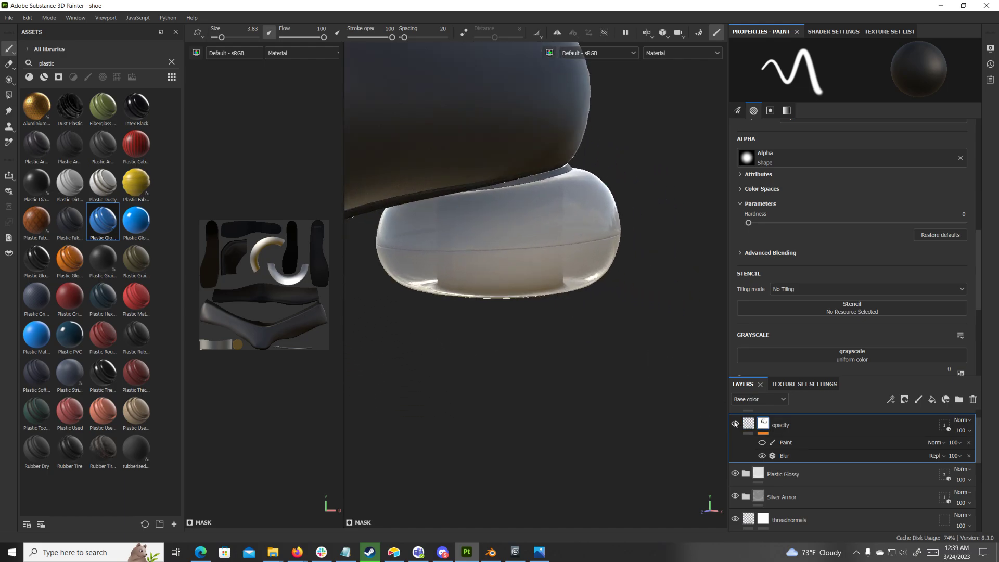
{"action": "left_click", "coordinate": [735, 423]}
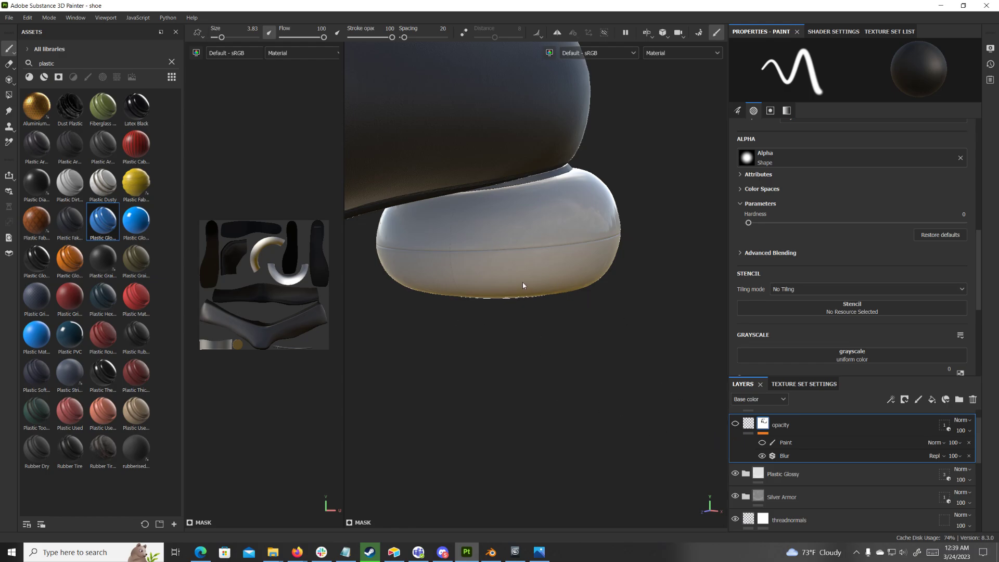
{"action": "scroll", "coordinate": [523, 282], "scroll_direction": "down", "scroll_amount": 2}
{"action": "scroll", "coordinate": [536, 326], "scroll_direction": "down", "scroll_amount": 2}
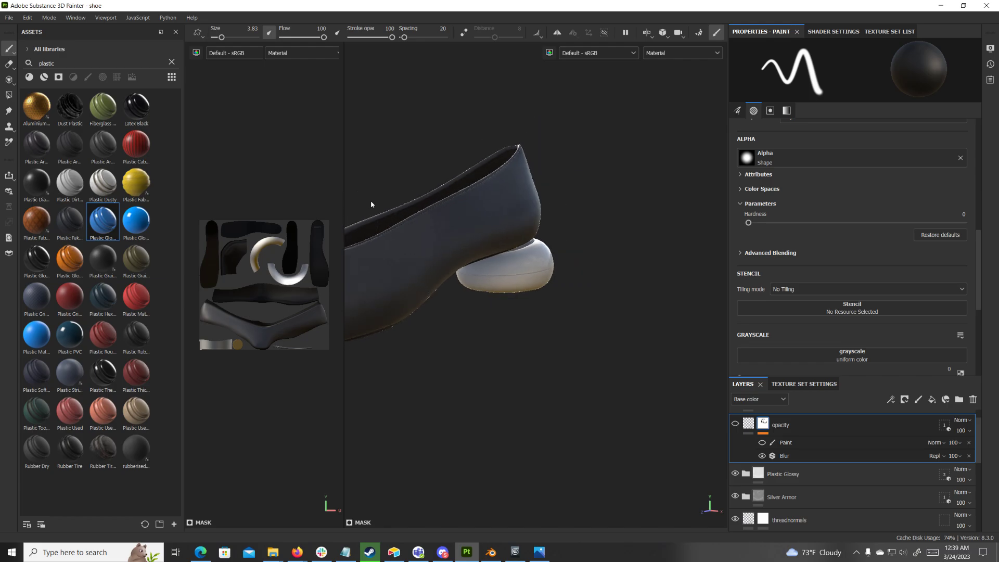
{"action": "left_click_drag", "start_coordinate": [484, 361], "coordinate": [558, 209], "text": "alt"}
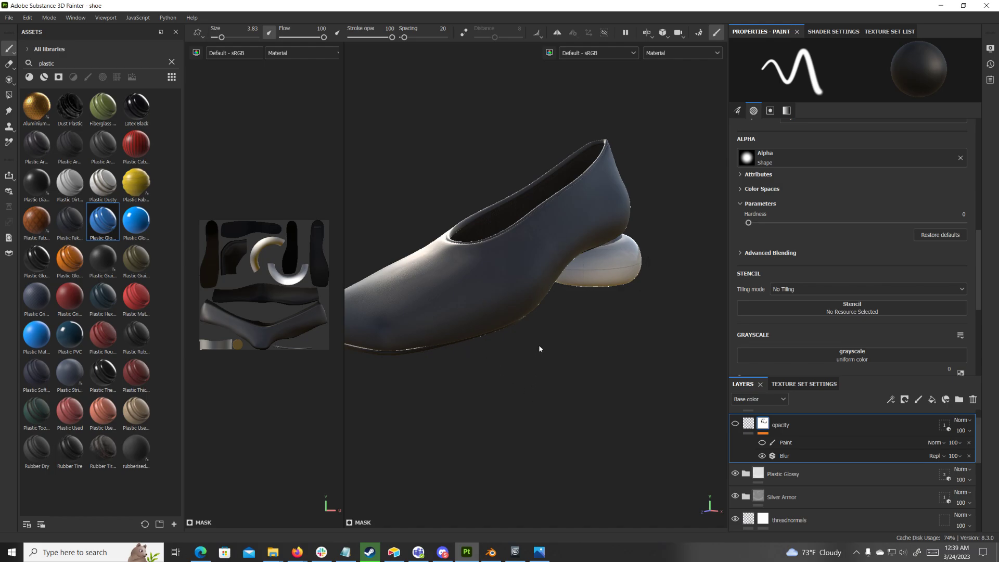
{"action": "scroll", "coordinate": [540, 351], "scroll_direction": "up", "scroll_amount": 3}
{"action": "scroll", "coordinate": [542, 358], "scroll_direction": "down", "scroll_amount": 4}
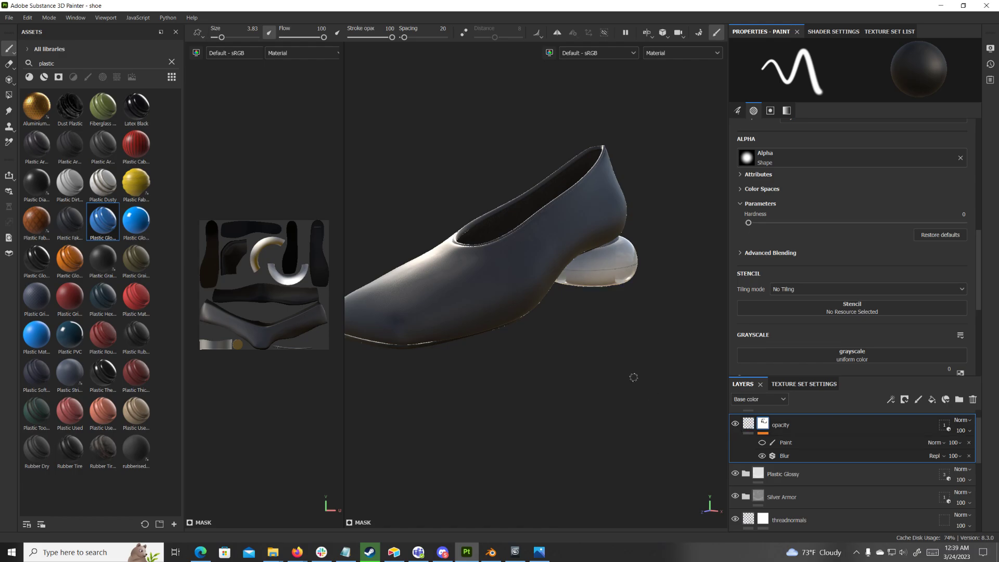
{"action": "left_click_drag", "start_coordinate": [644, 335], "coordinate": [576, 339], "text": "alt"}
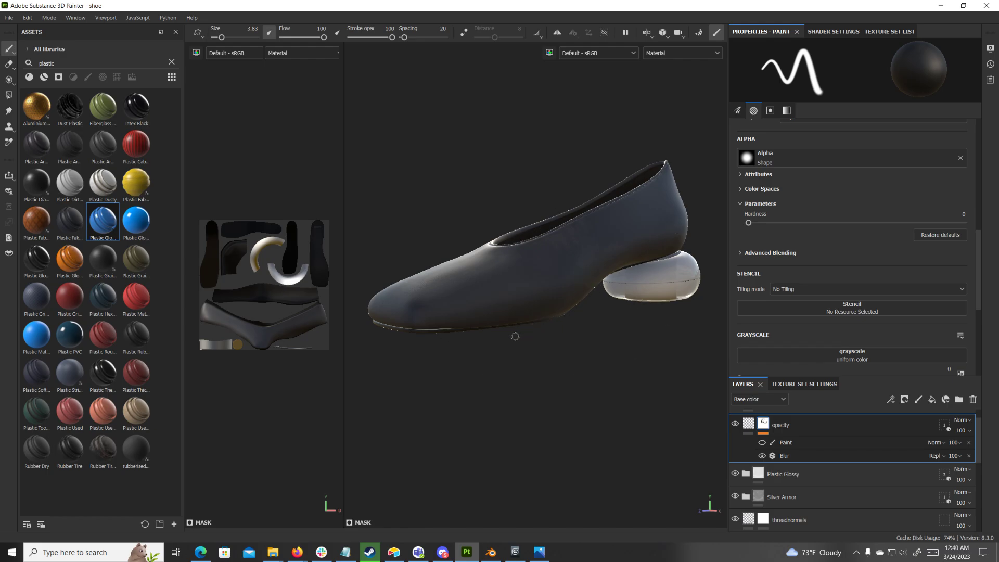
- Switch to Blender, start a new General file and delete the default camera, cube and light
{"action": "left_click", "coordinate": [491, 552]}
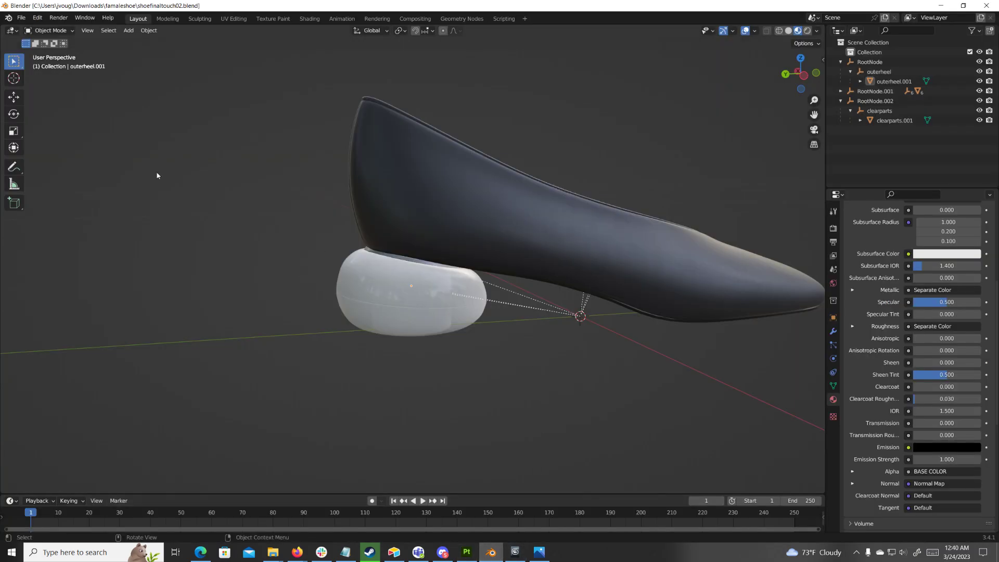
{"action": "left_click", "coordinate": [20, 18]}
{"action": "mouse_move", "coordinate": [12, 18]}
{"action": "left_click", "coordinate": [21, 18]}
{"action": "mouse_move", "coordinate": [40, 31]}
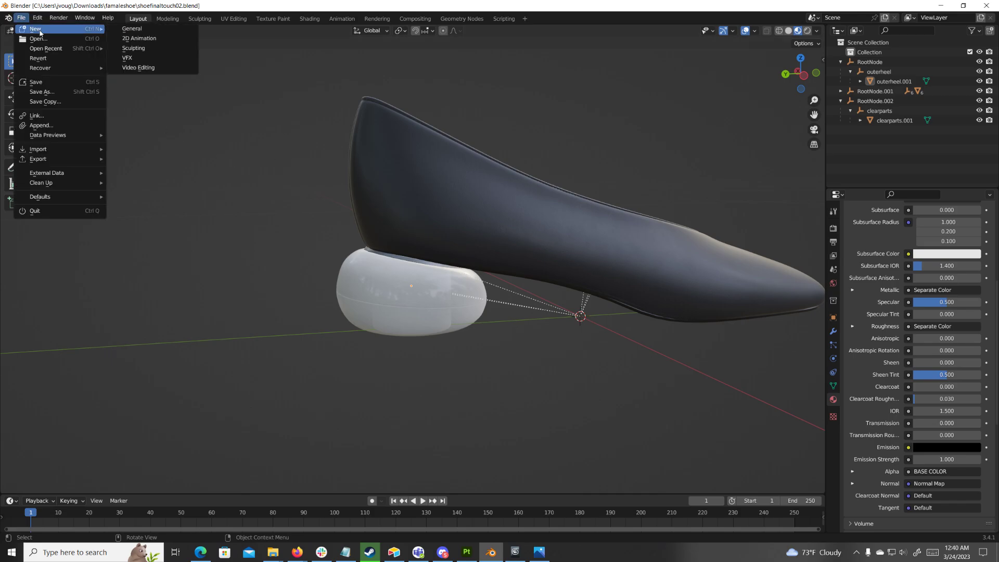
{"action": "left_click", "coordinate": [148, 29]}
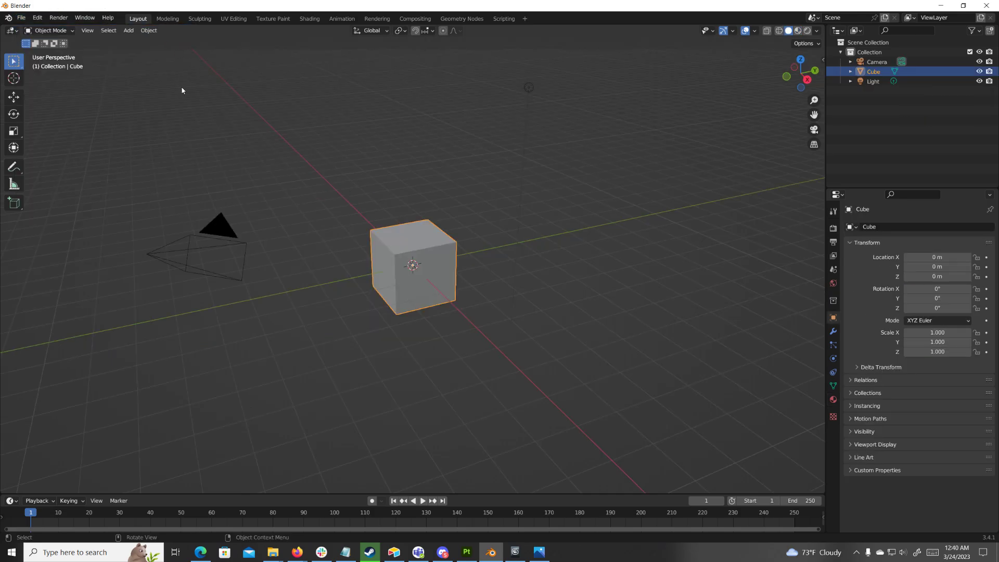
{"action": "left_click_drag", "start_coordinate": [150, 89], "coordinate": [674, 336]}
{"action": "key", "text": "Delete"}
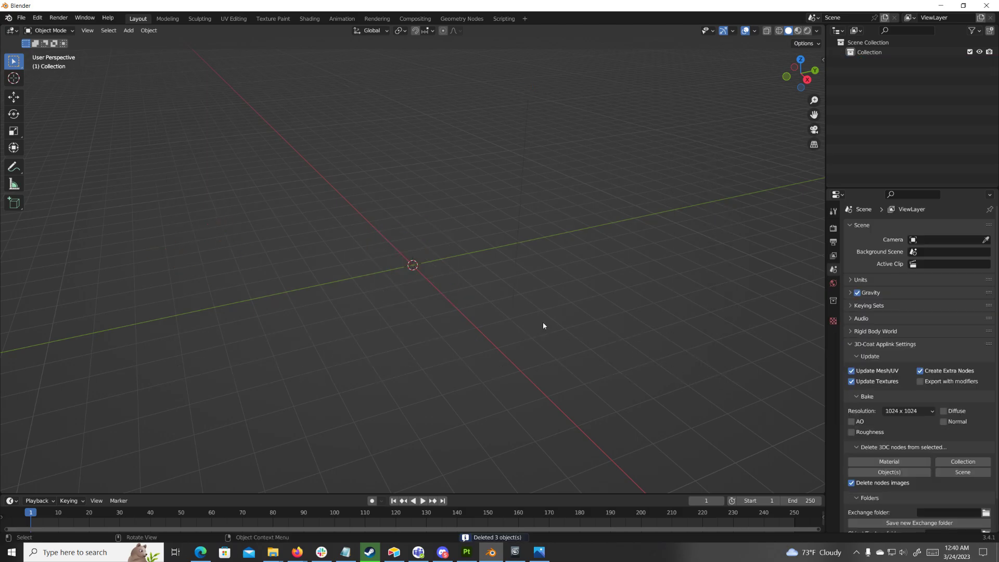
- Start a glTF 2.0 import and browse to the gltf folder inside Downloads\famaleshoe
{"action": "left_click", "coordinate": [24, 19]}
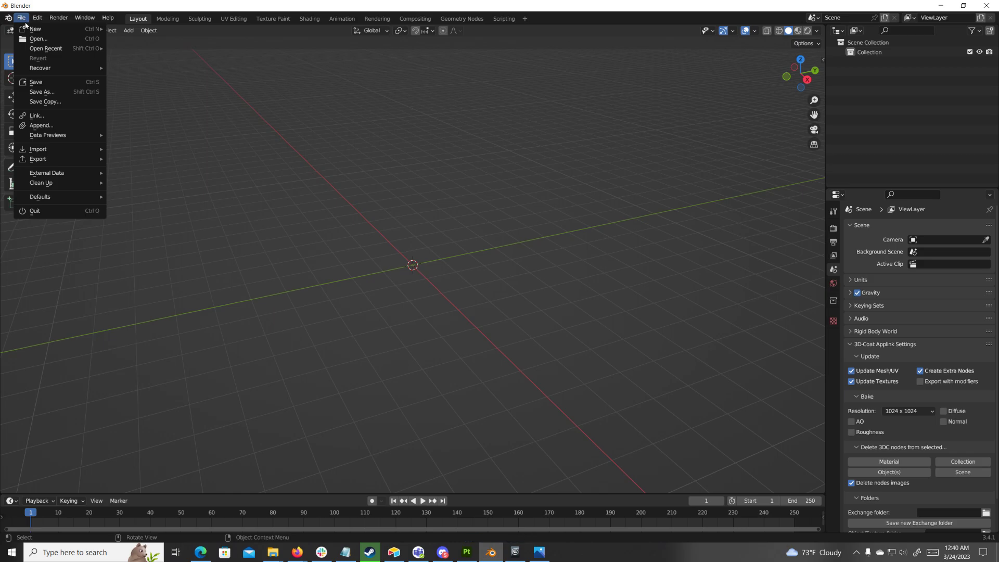
{"action": "mouse_move", "coordinate": [44, 50]}
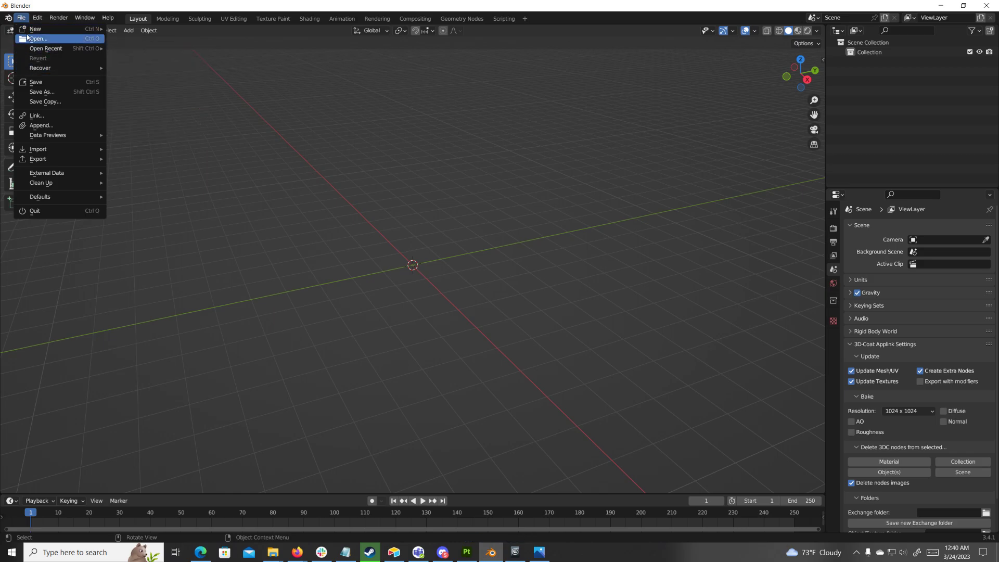
{"action": "mouse_move", "coordinate": [62, 154]}
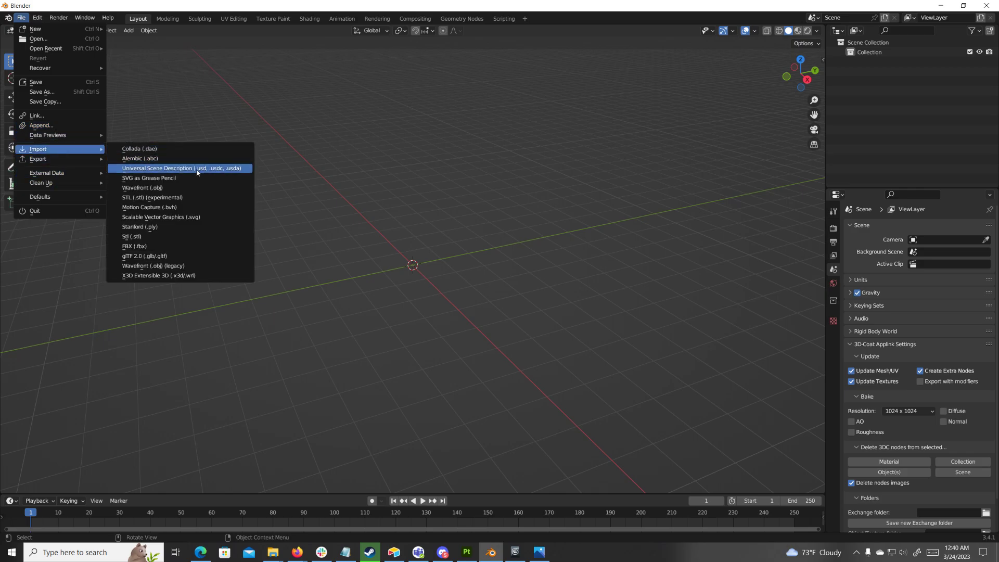
{"action": "left_click", "coordinate": [159, 257]}
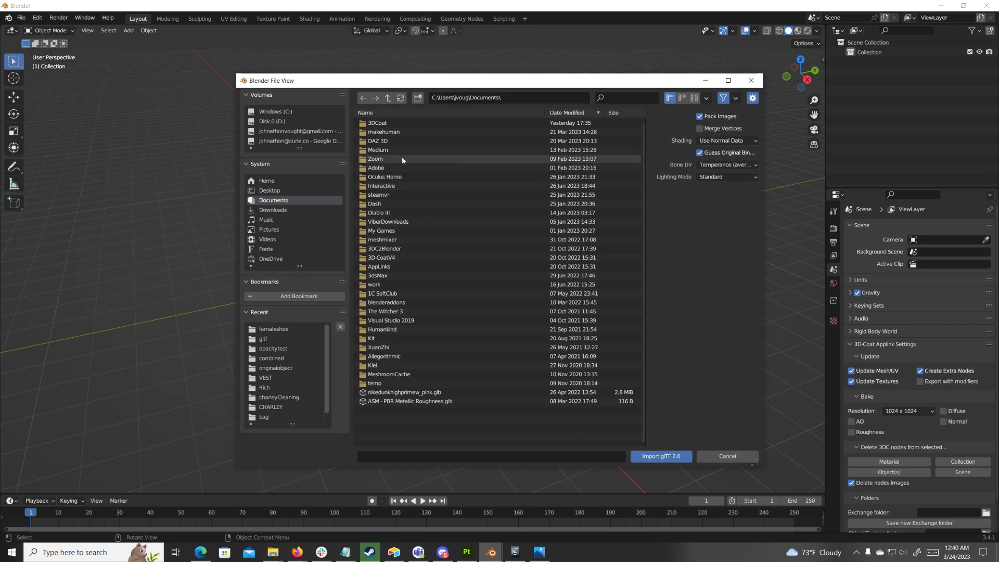
{"action": "left_click", "coordinate": [276, 209]}
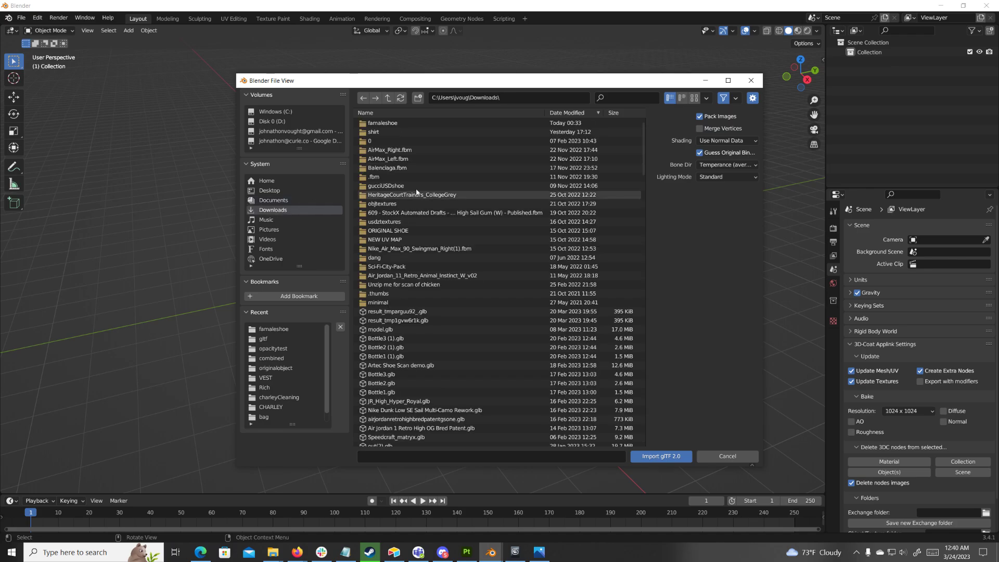
{"action": "left_click", "coordinate": [416, 123]}
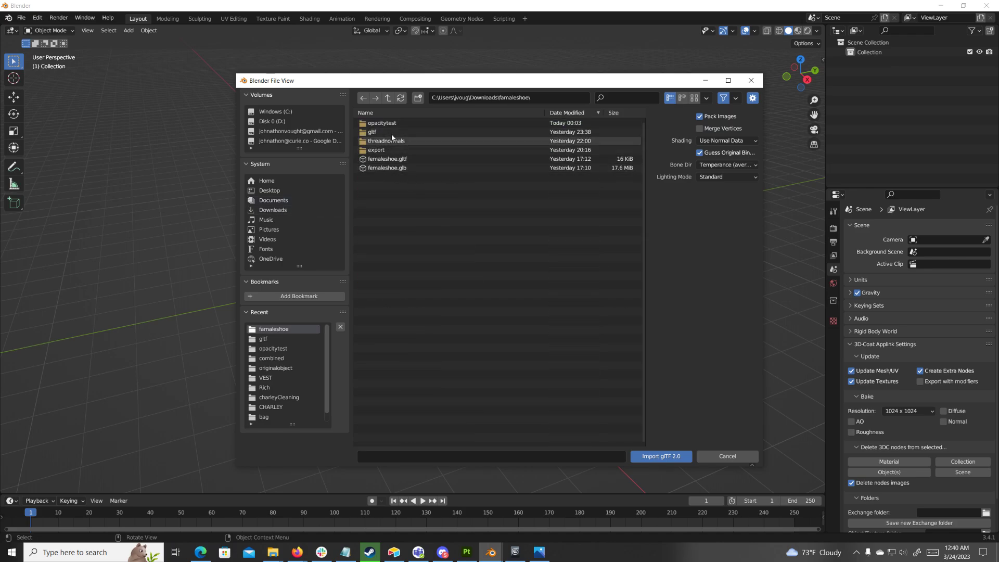
{"action": "left_click", "coordinate": [370, 134]}
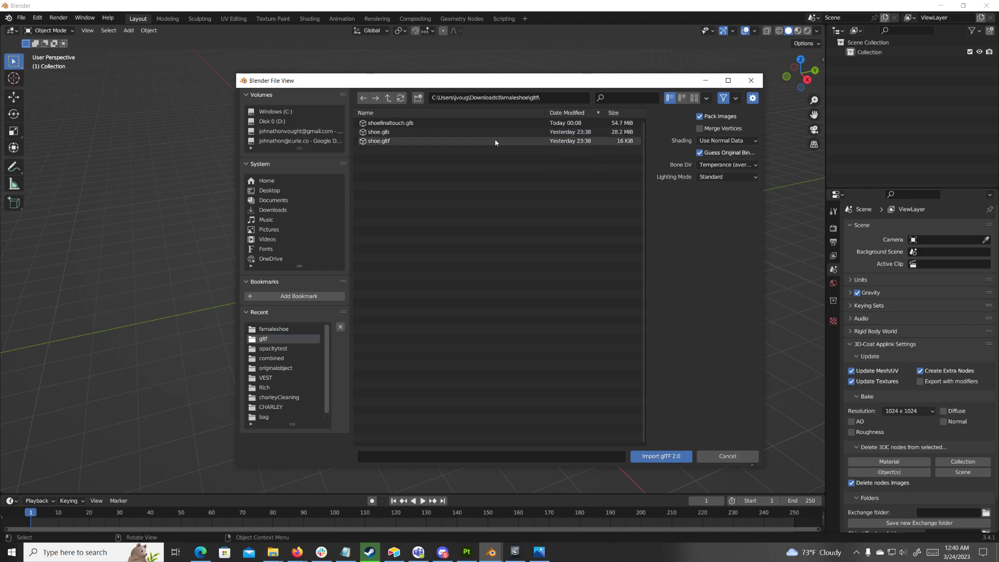
{"action": "left_click", "coordinate": [389, 98]}
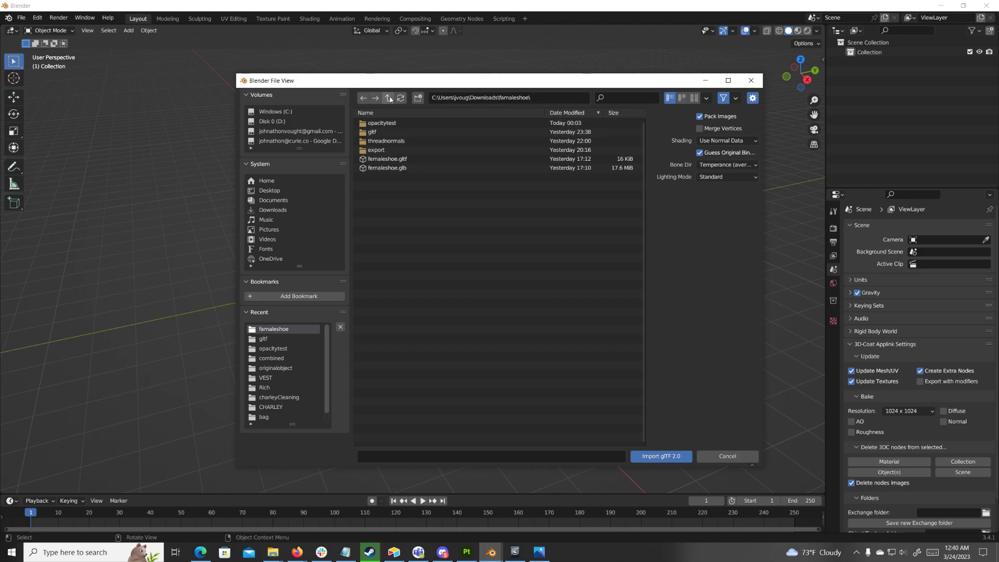
{"action": "left_click", "coordinate": [385, 123]}
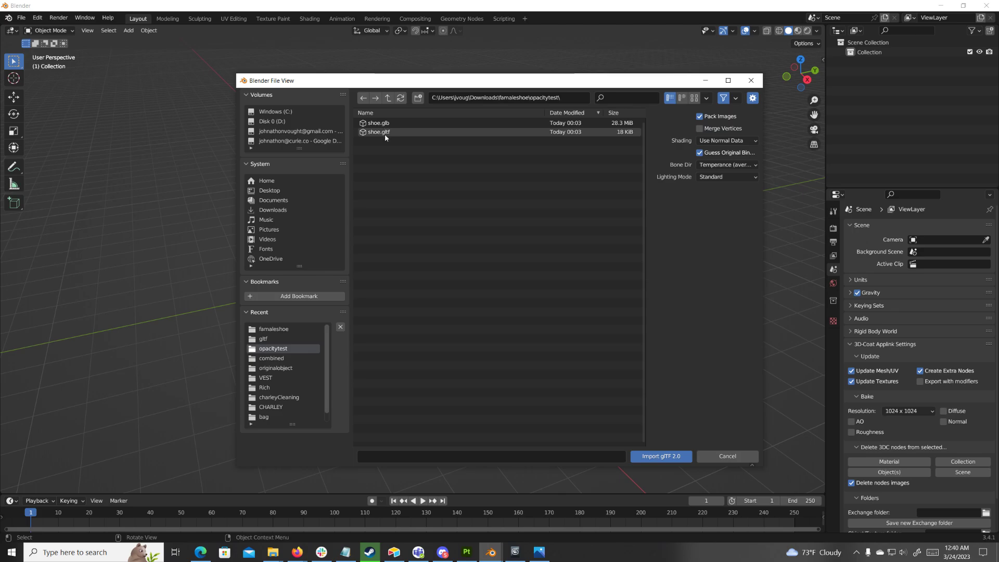
{"action": "left_click", "coordinate": [387, 102]}
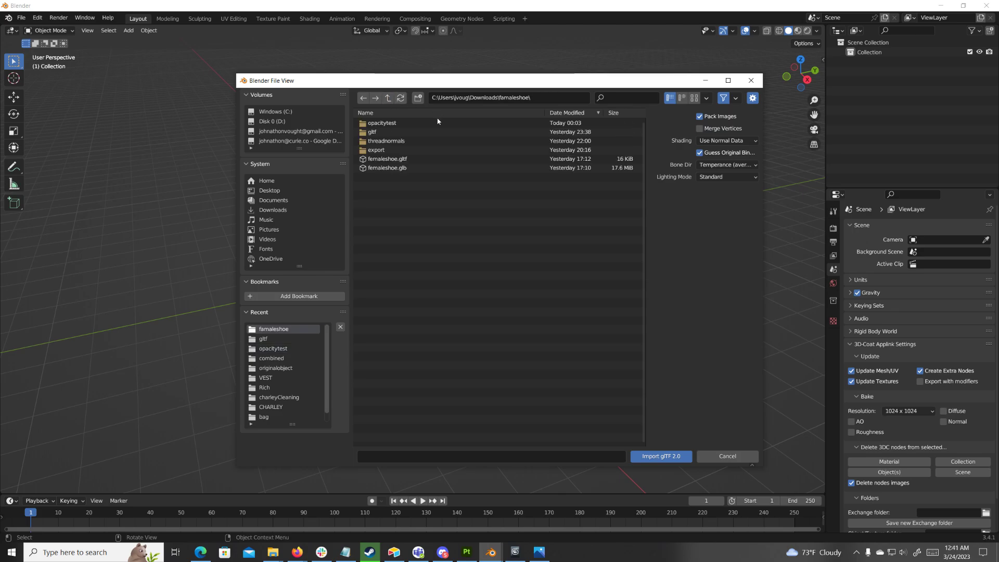
{"action": "double_click", "coordinate": [373, 134]}
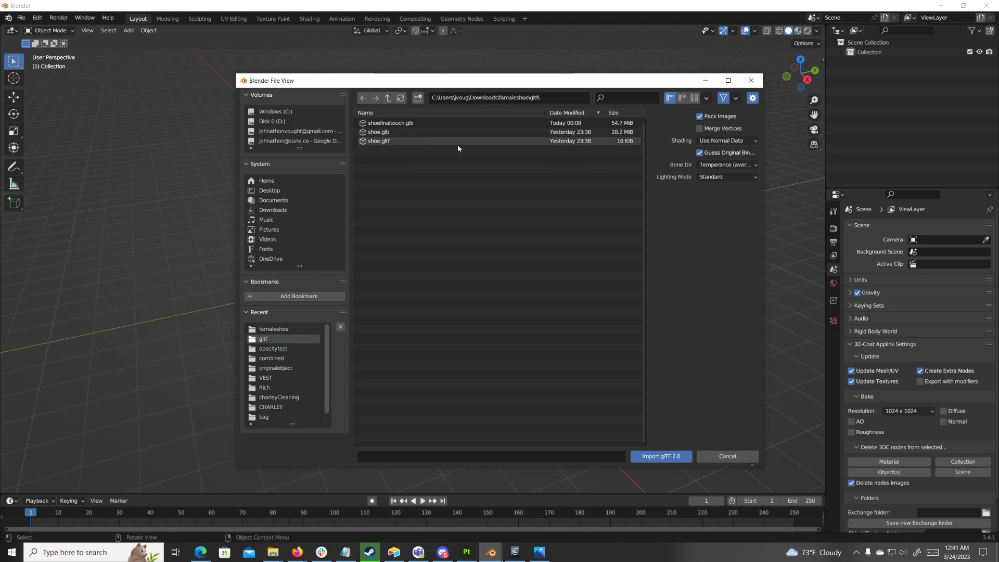
- Import shoe.glb and display the shoe in Material Preview shading
{"action": "left_click", "coordinate": [372, 132]}
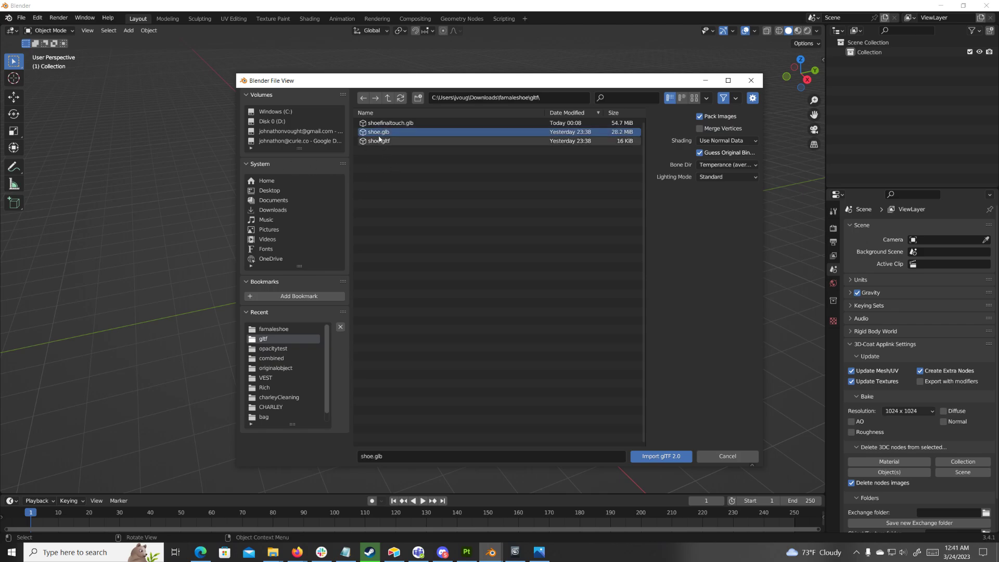
{"action": "left_click", "coordinate": [662, 456]}
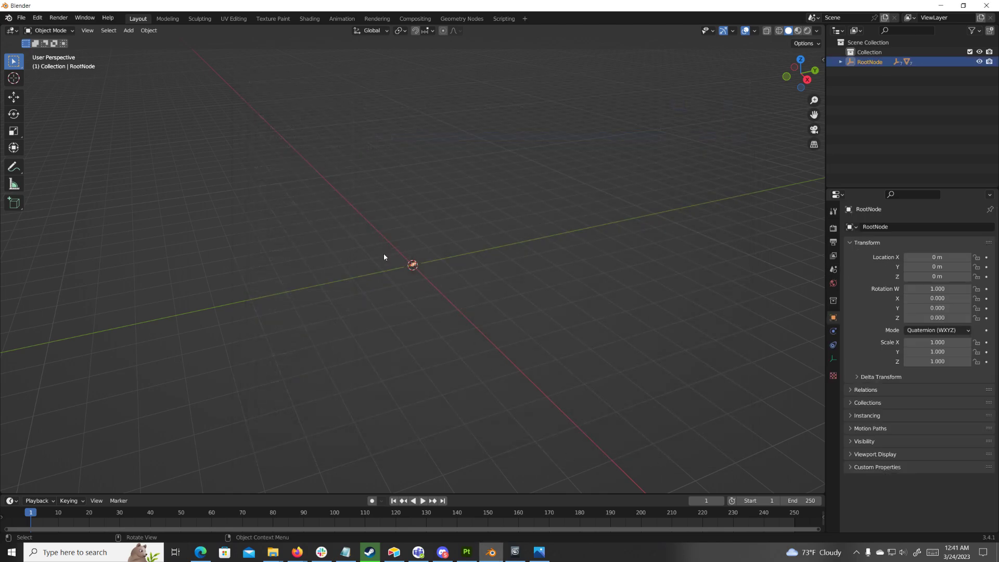
{"action": "scroll", "coordinate": [410, 275], "scroll_direction": "up", "scroll_amount": 19}
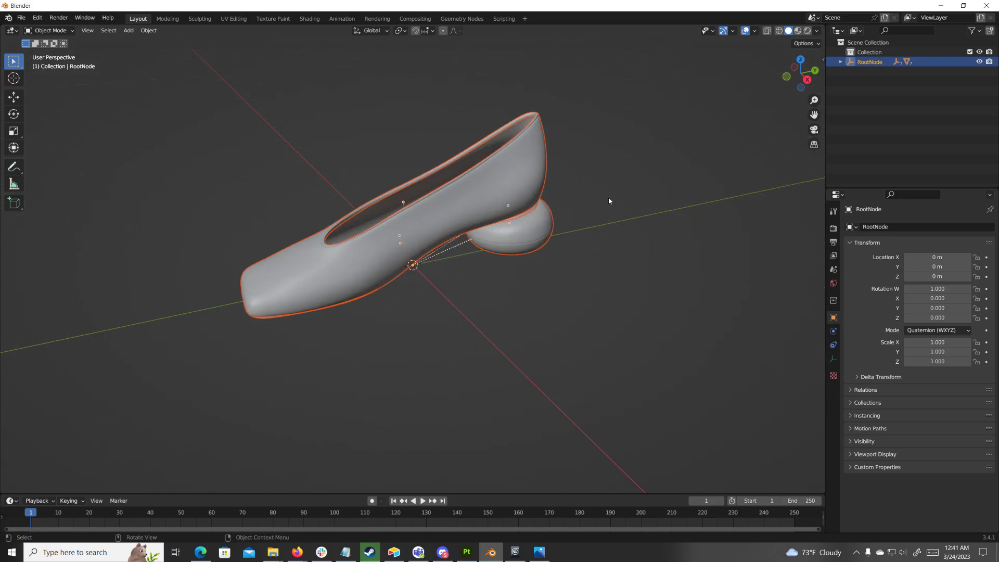
{"action": "left_click", "coordinate": [796, 32]}
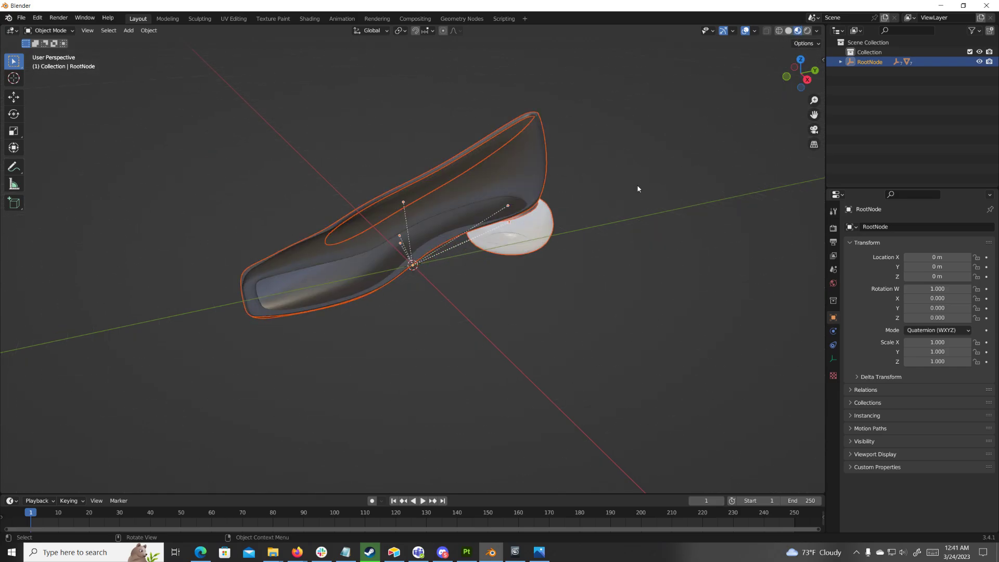
{"action": "middle_click_drag", "start_coordinate": [566, 300], "coordinate": [709, 294]}
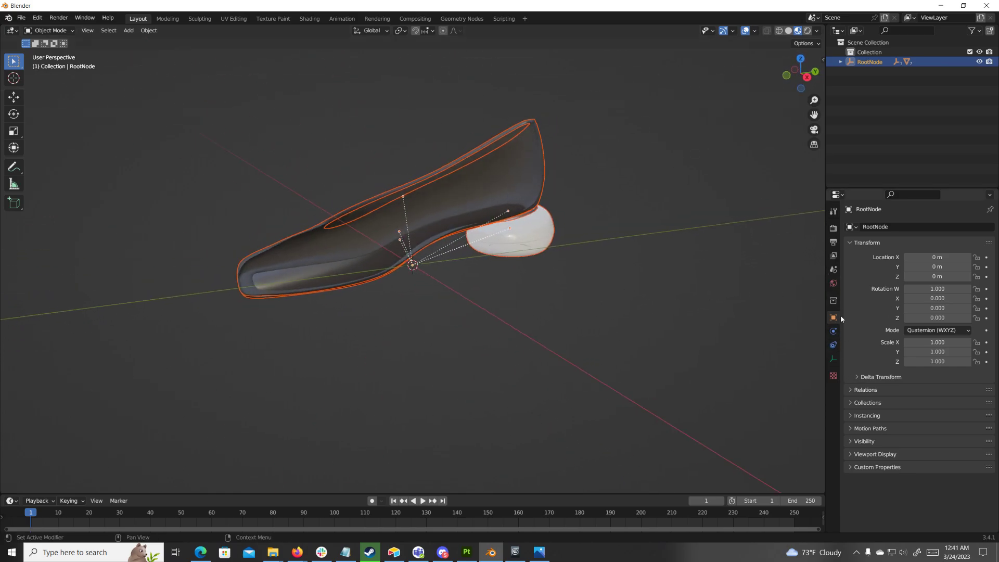
- Select the innerheel.001 mesh under RootNode's innerheel node and show its blinn1 material properties
{"action": "left_click", "coordinate": [526, 159]}
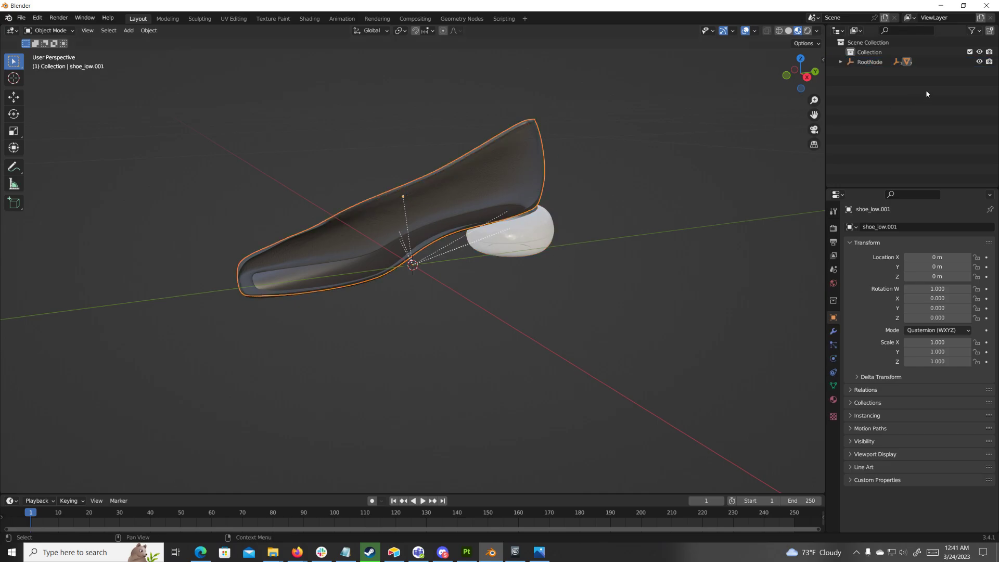
{"action": "left_click", "coordinate": [840, 62]}
{"action": "left_click", "coordinate": [879, 91]}
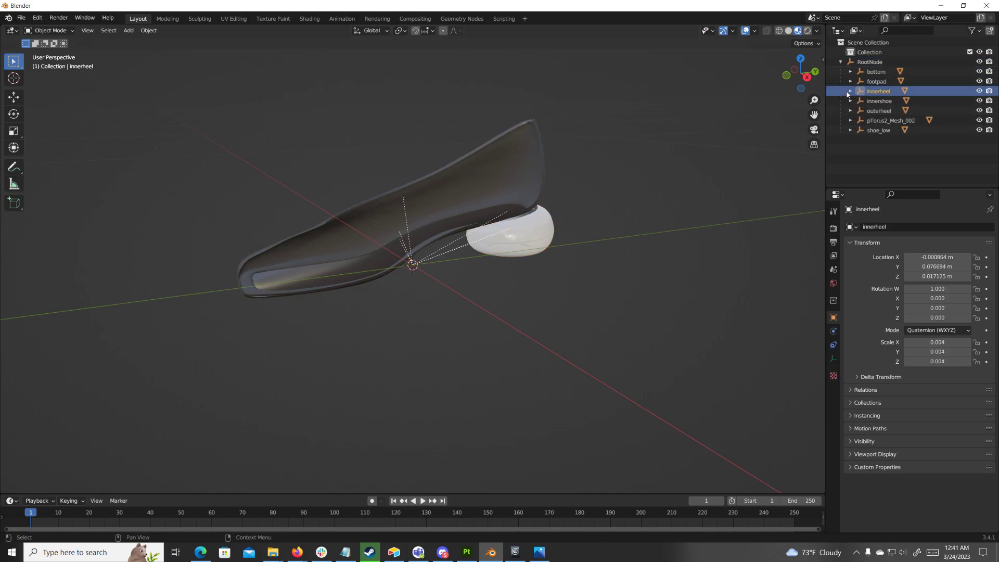
{"action": "left_click", "coordinate": [850, 91]}
{"action": "left_click", "coordinate": [887, 102]}
{"action": "left_click", "coordinate": [861, 102]}
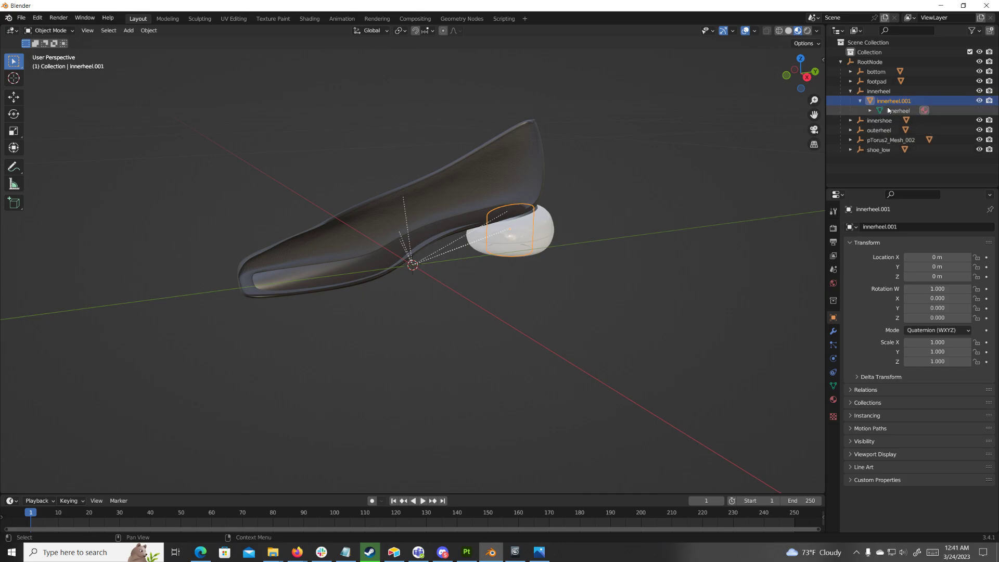
{"action": "left_click", "coordinate": [898, 111]}
{"action": "left_click", "coordinate": [834, 399]}
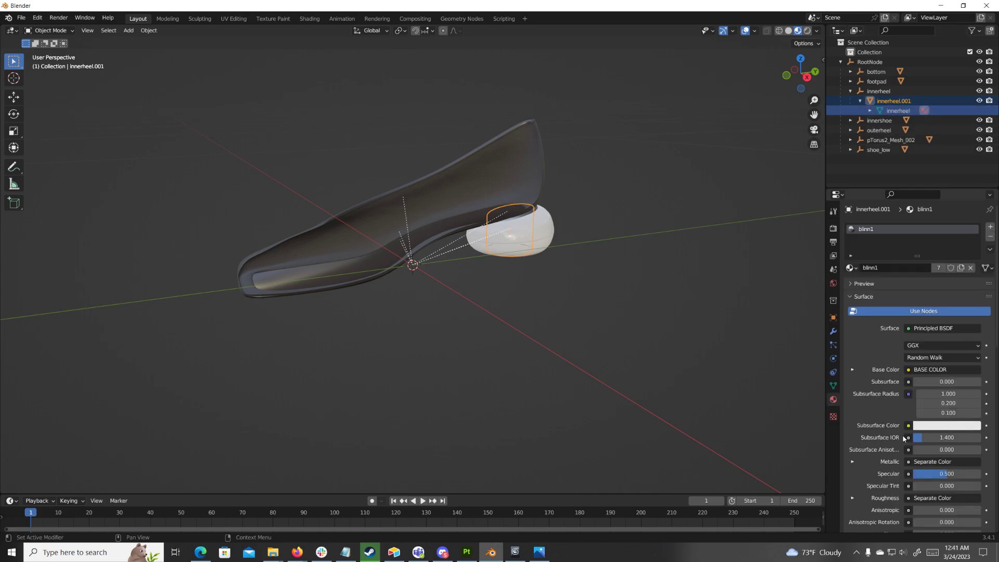
- Set the blinn1 material's blend mode to Opaque and inspect the shoe and heel
{"action": "scroll", "coordinate": [916, 364], "scroll_direction": "down", "scroll_amount": 15}
{"action": "scroll", "coordinate": [563, 258], "scroll_direction": "up", "scroll_amount": 5}
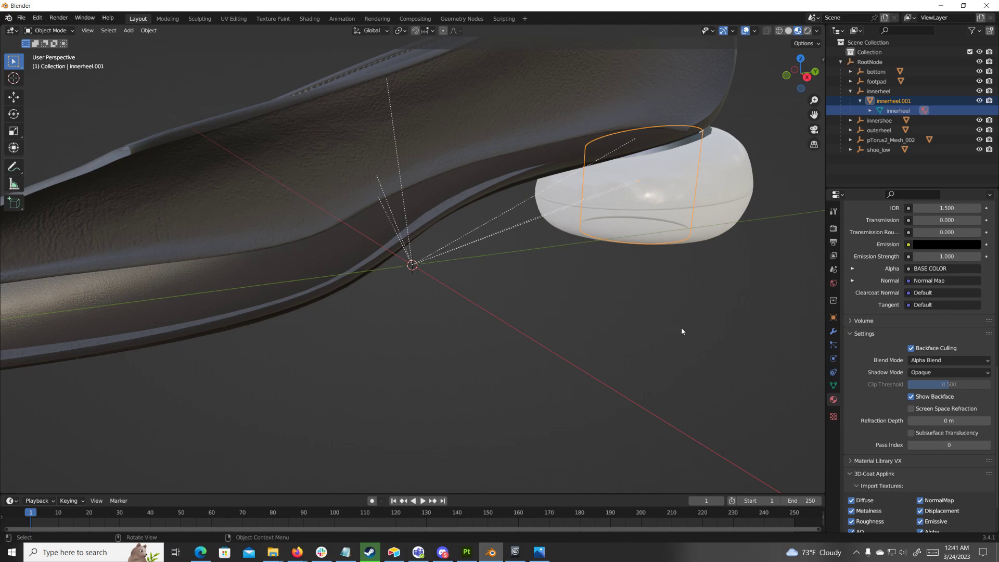
{"action": "middle_click_drag", "start_coordinate": [681, 328], "coordinate": [754, 370]}
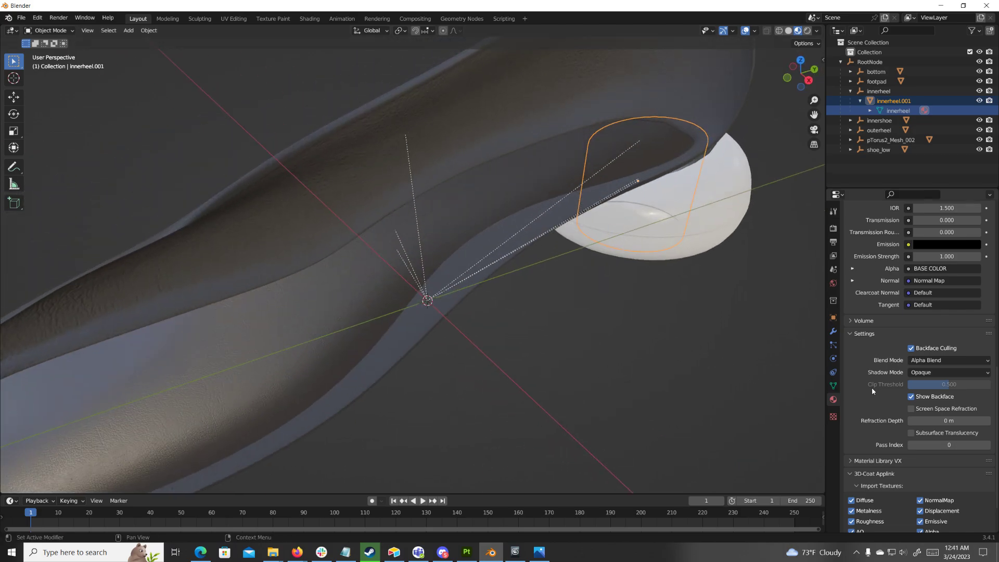
{"action": "left_click", "coordinate": [936, 360]}
{"action": "left_click", "coordinate": [932, 373]}
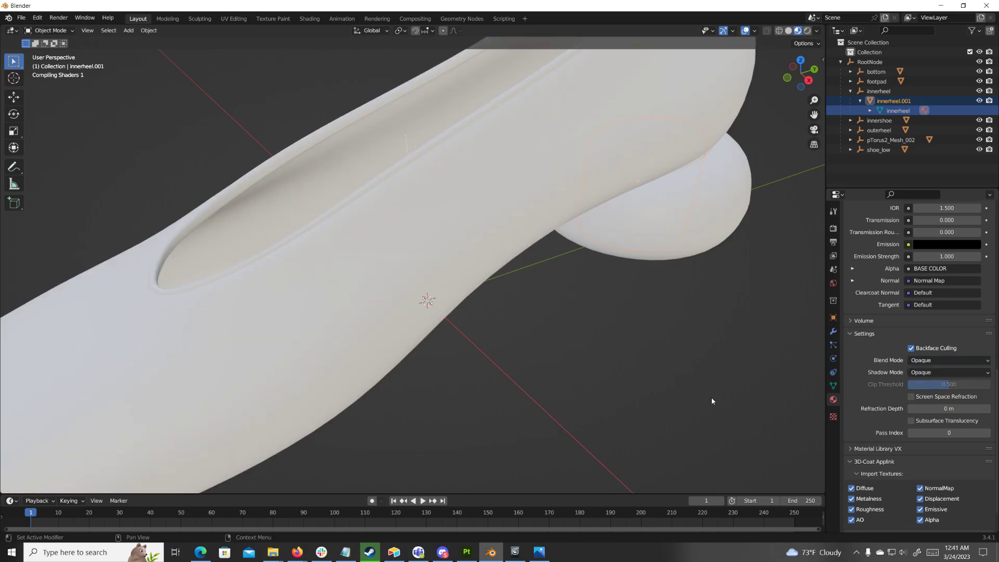
{"action": "scroll", "coordinate": [595, 337], "scroll_direction": "down", "scroll_amount": 5}
{"action": "middle_click_drag", "start_coordinate": [649, 384], "coordinate": [566, 339]}
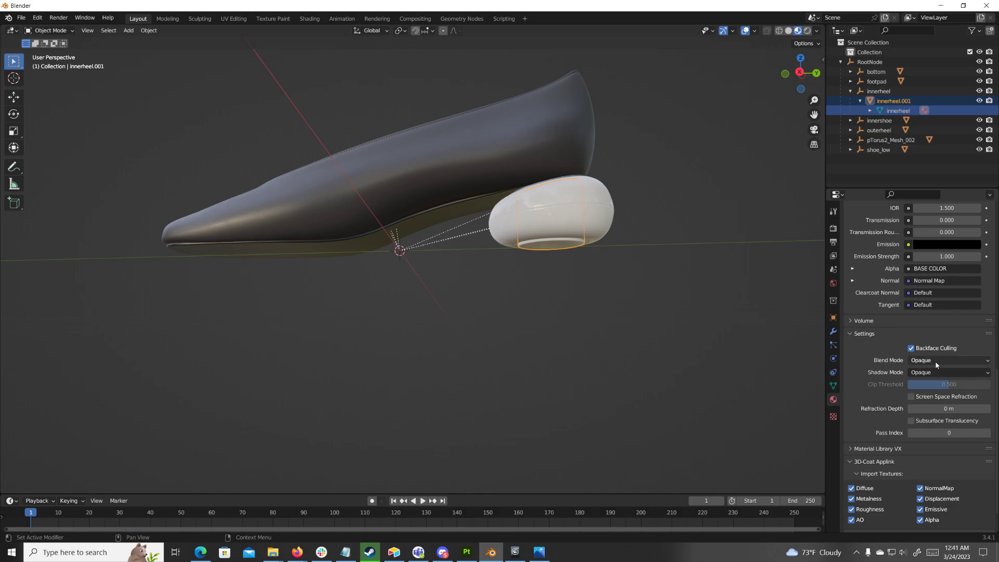
- Review the blend mode in the blinn1 material's Settings and view the shoe from above
{"action": "left_click", "coordinate": [857, 334]}
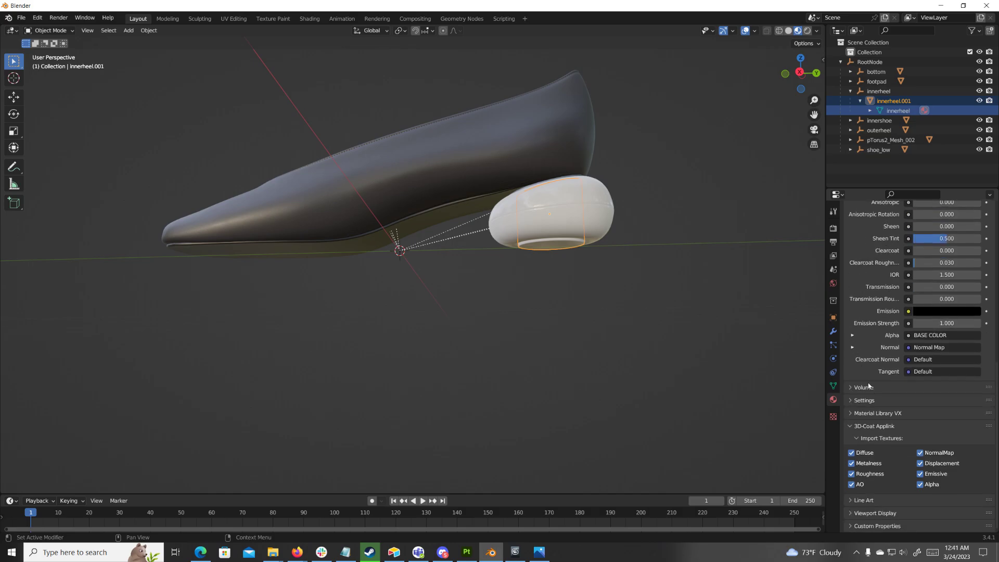
{"action": "left_click", "coordinate": [854, 401]}
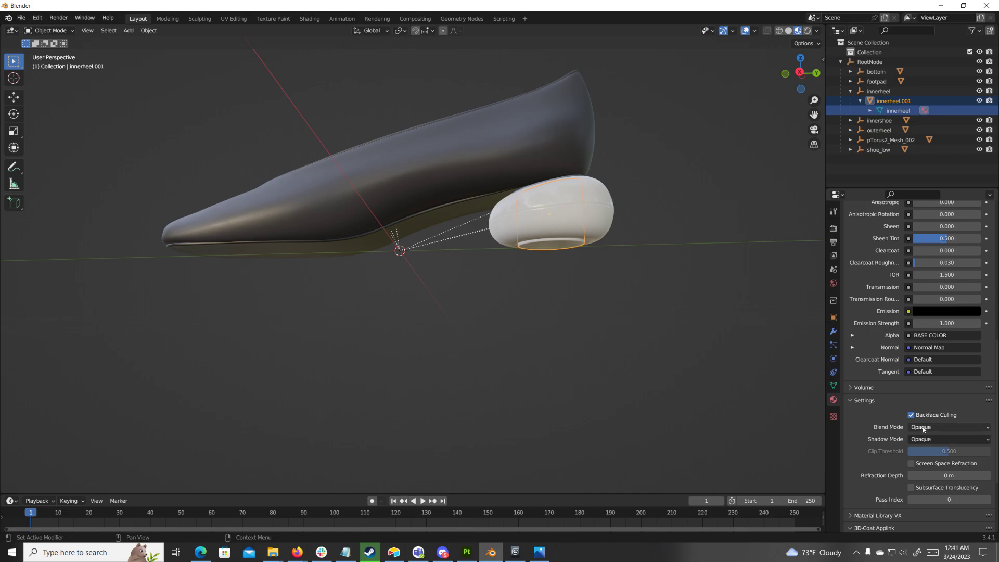
{"action": "left_click", "coordinate": [963, 427]}
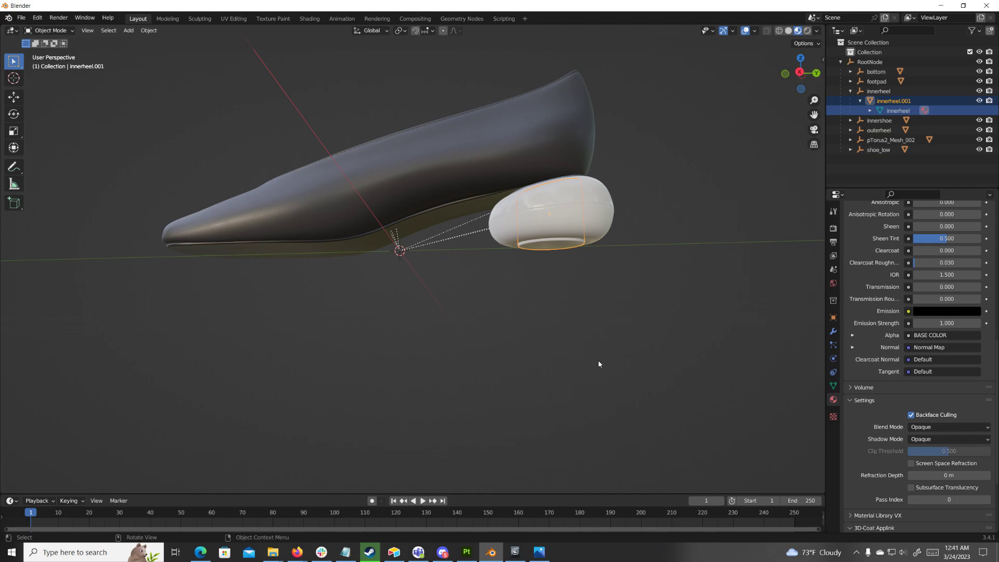
{"action": "middle_click_drag", "start_coordinate": [598, 364], "coordinate": [657, 378]}
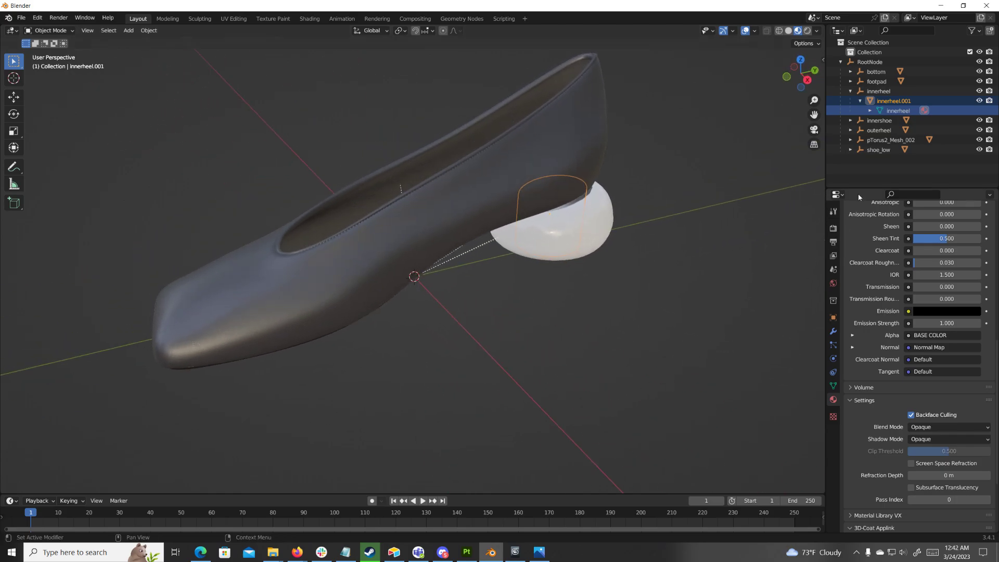
- Select the rounded outer heel of the shoe and delete it
{"action": "left_click", "coordinate": [850, 91]}
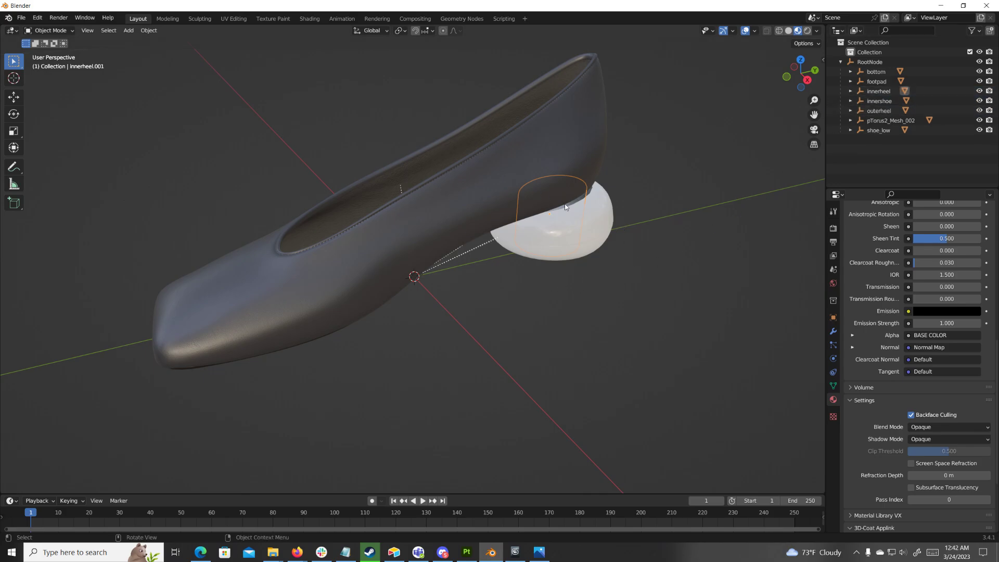
{"action": "left_click", "coordinate": [604, 201]}
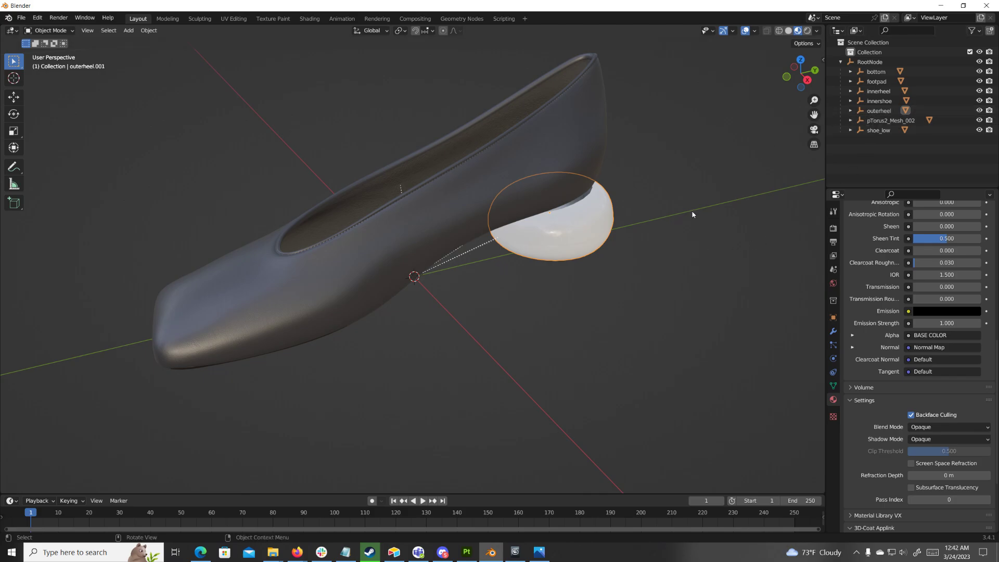
{"action": "key", "text": "Delete"}
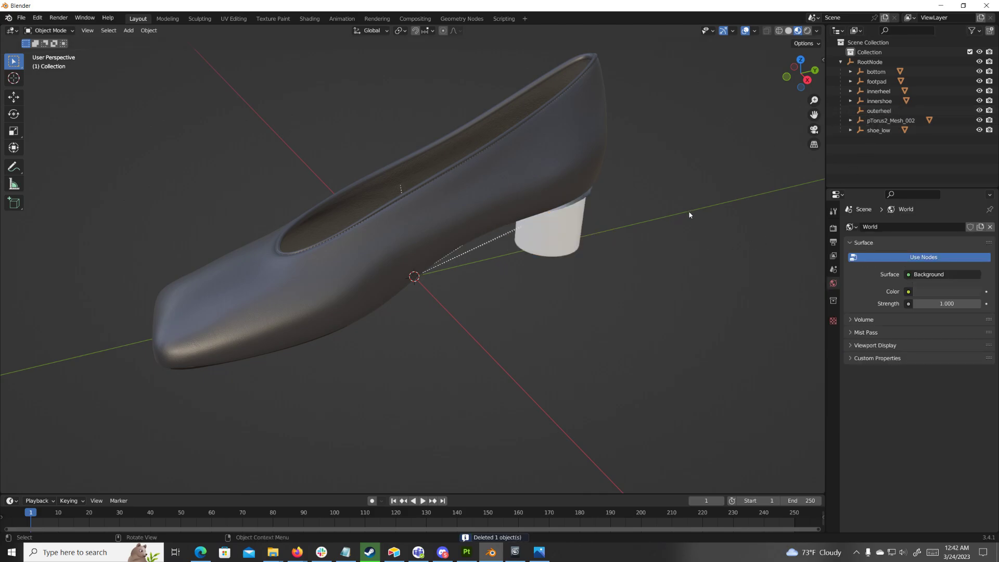
- Examine the shoe and its inner heel from near, far and a lower side angle
{"action": "scroll", "coordinate": [661, 252], "scroll_direction": "down", "scroll_amount": 8}
{"action": "scroll", "coordinate": [504, 286], "scroll_direction": "up", "scroll_amount": 10}
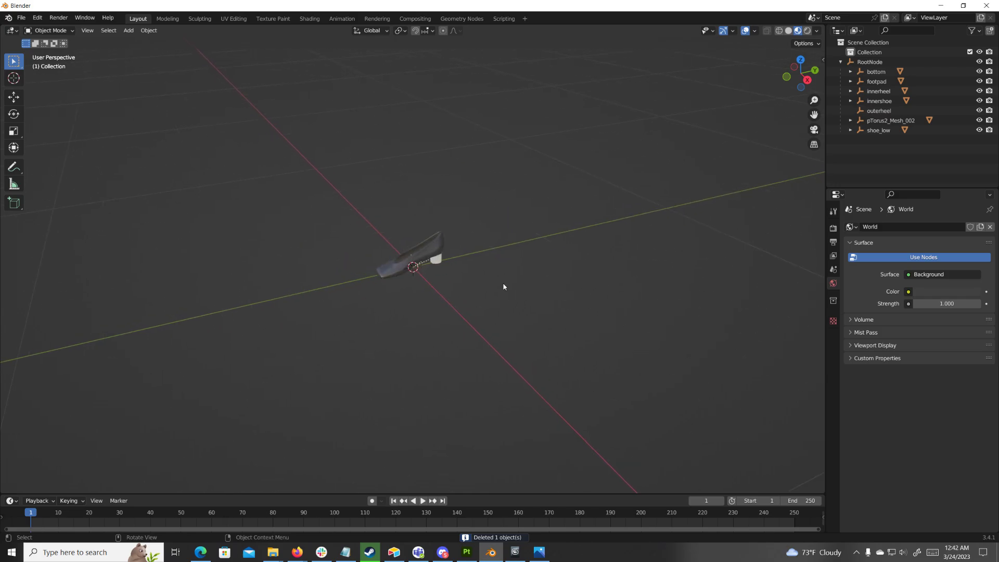
{"action": "scroll", "coordinate": [588, 232], "scroll_direction": "down", "scroll_amount": 2}
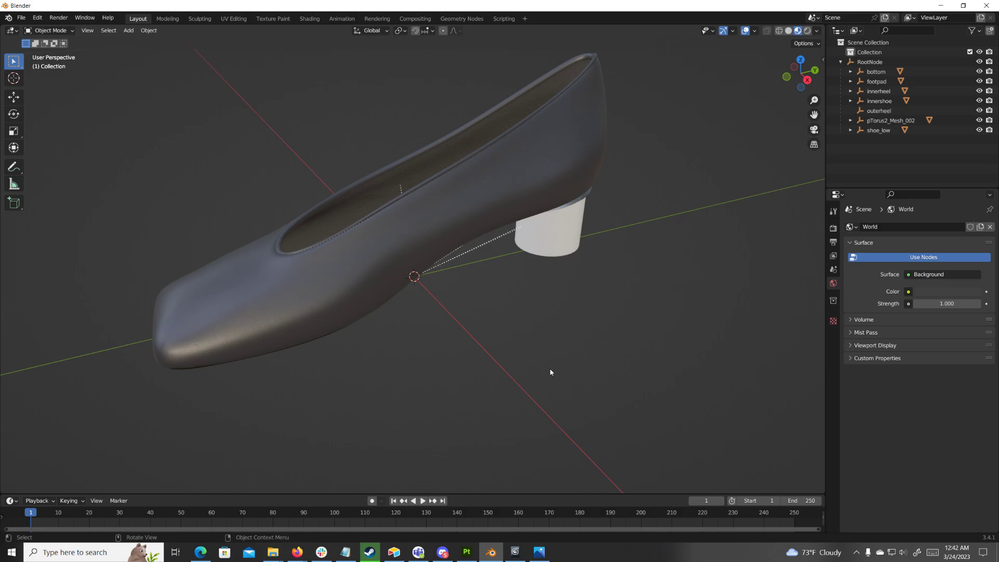
{"action": "scroll", "coordinate": [550, 373], "scroll_direction": "down", "scroll_amount": 5}
{"action": "scroll", "coordinate": [550, 372], "scroll_direction": "up", "scroll_amount": 5}
{"action": "scroll", "coordinate": [550, 372], "scroll_direction": "down", "scroll_amount": 3}
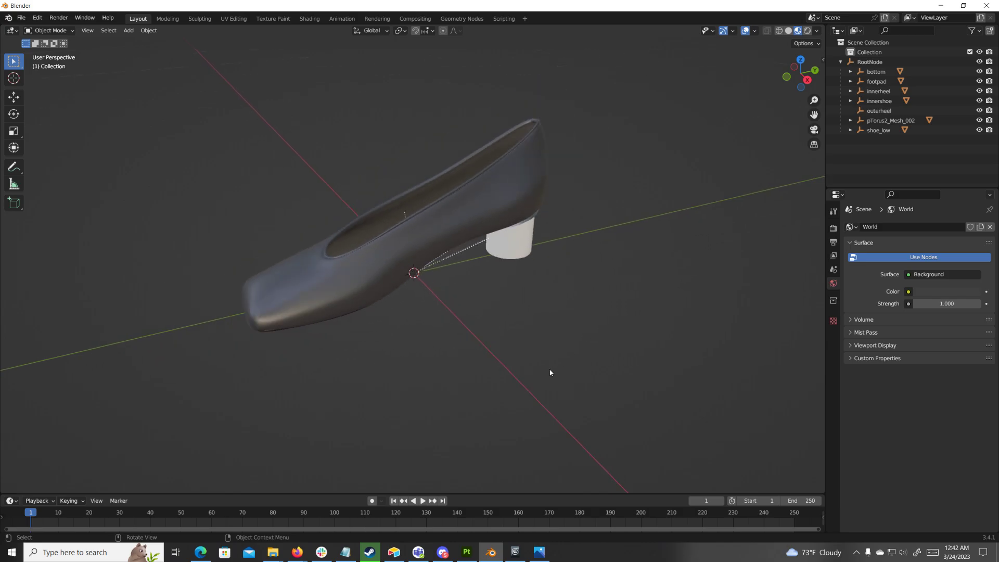
{"action": "scroll", "coordinate": [550, 372], "scroll_direction": "up", "scroll_amount": 4}
{"action": "mouse_move", "coordinate": [616, 382]}
{"action": "middle_mouse_down"}
{"action": "mouse_move", "coordinate": [577, 356]}
{"action": "mouse_move", "coordinate": [589, 311]}
{"action": "mouse_move", "coordinate": [577, 239]}
{"action": "mouse_move", "coordinate": [594, 364]}
{"action": "mouse_move", "coordinate": [626, 370]}
{"action": "middle_mouse_up"}
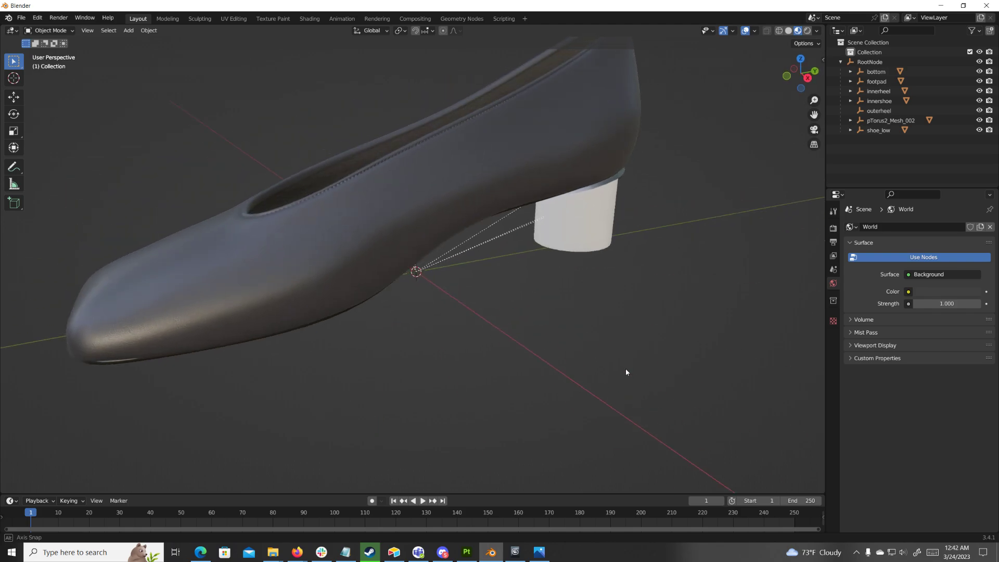
{"action": "left_click", "coordinate": [16, 19]}
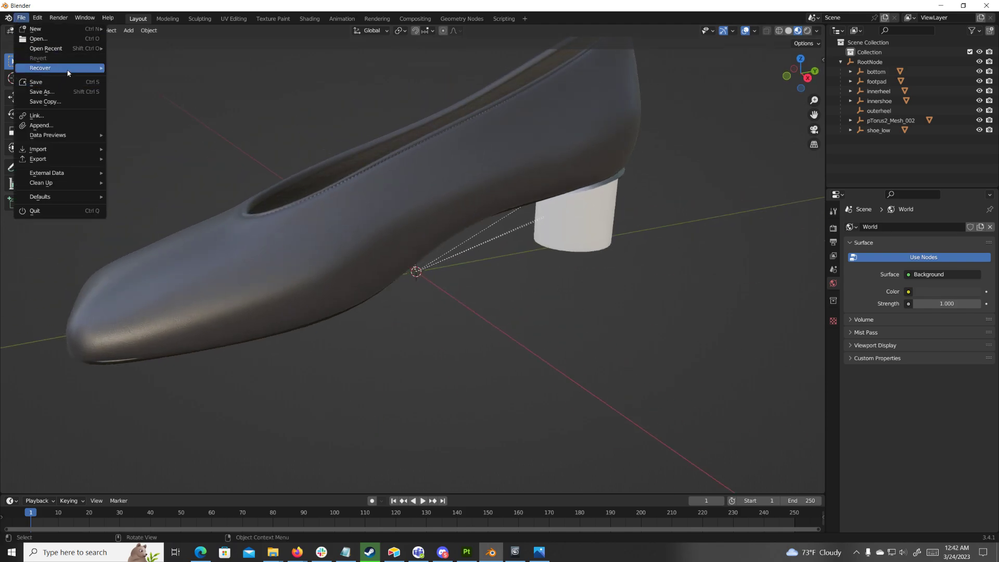
{"action": "left_click", "coordinate": [136, 151]}
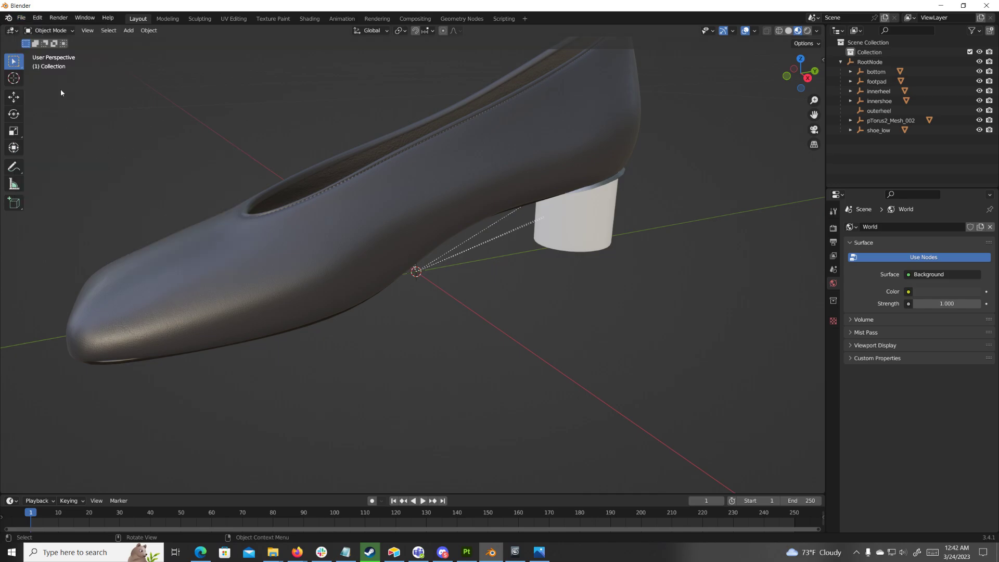
{"action": "left_click", "coordinate": [21, 18]}
{"action": "mouse_move", "coordinate": [67, 148]}
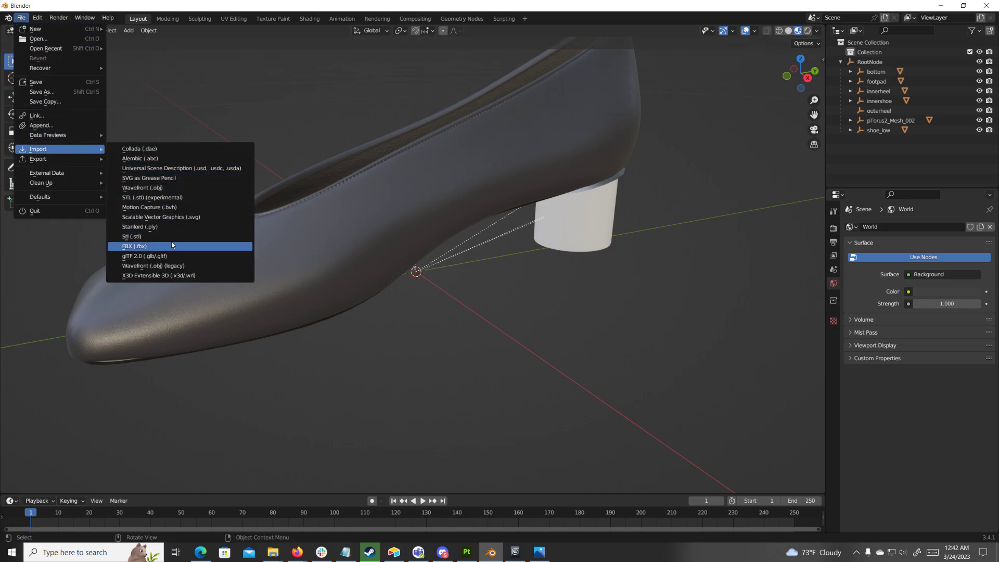
{"action": "left_click", "coordinate": [195, 257]}
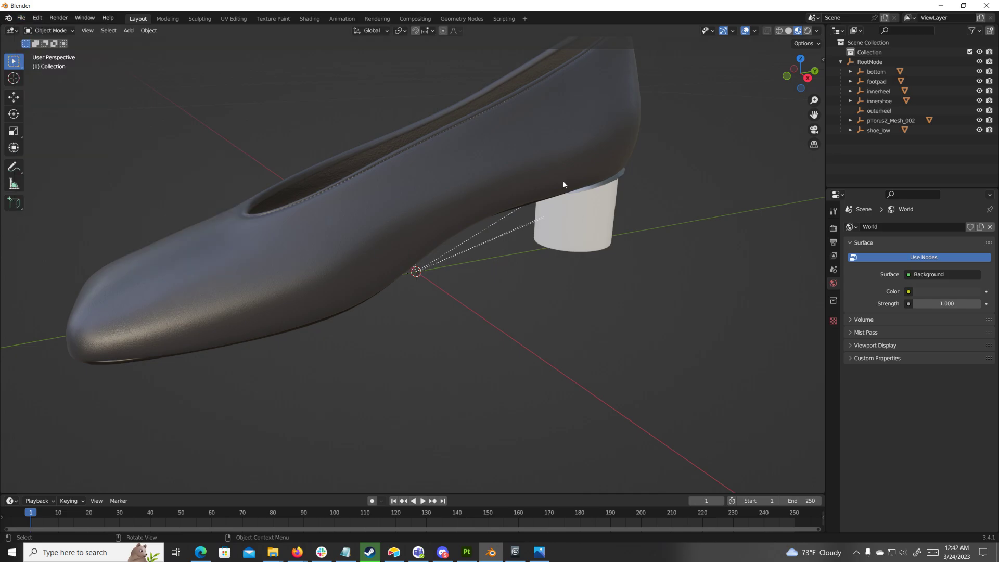
- Import shoe.glb from the opacitytest folder inside Downloads\famaleshoe as glTF 2.0
{"action": "left_click", "coordinate": [21, 18]}
{"action": "mouse_move", "coordinate": [59, 151]}
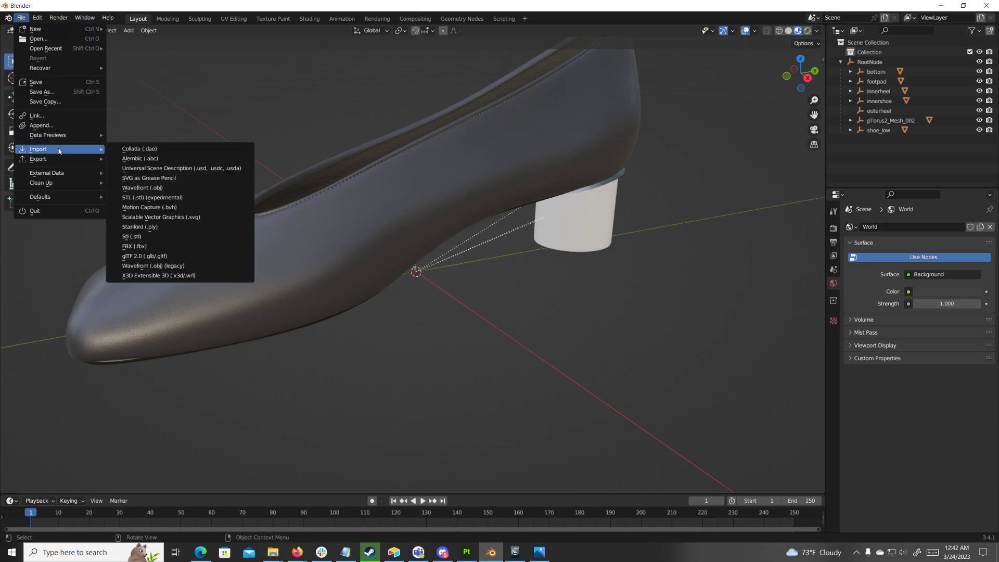
{"action": "left_click", "coordinate": [157, 257]}
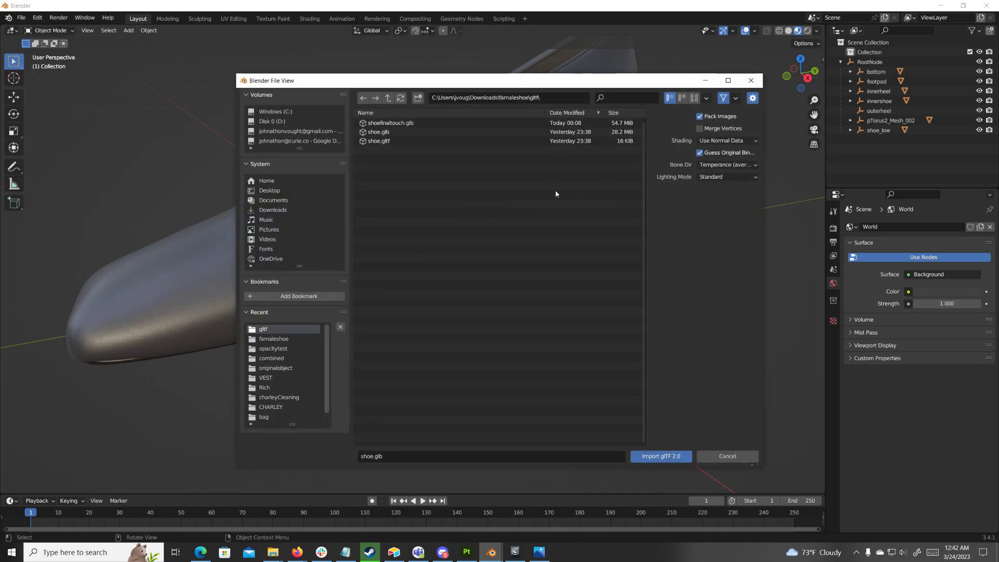
{"action": "left_click", "coordinate": [388, 98]}
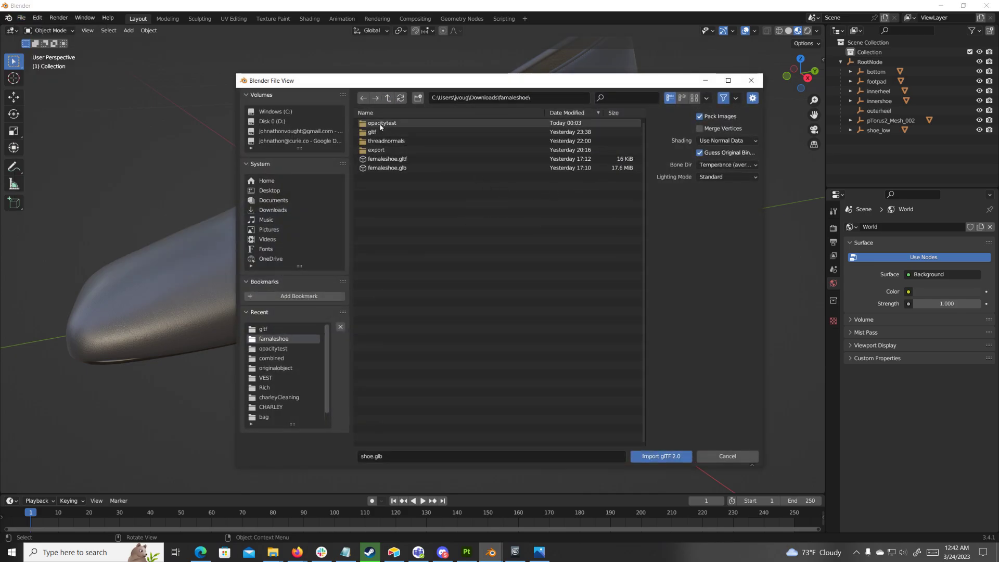
{"action": "double_click", "coordinate": [401, 131]}
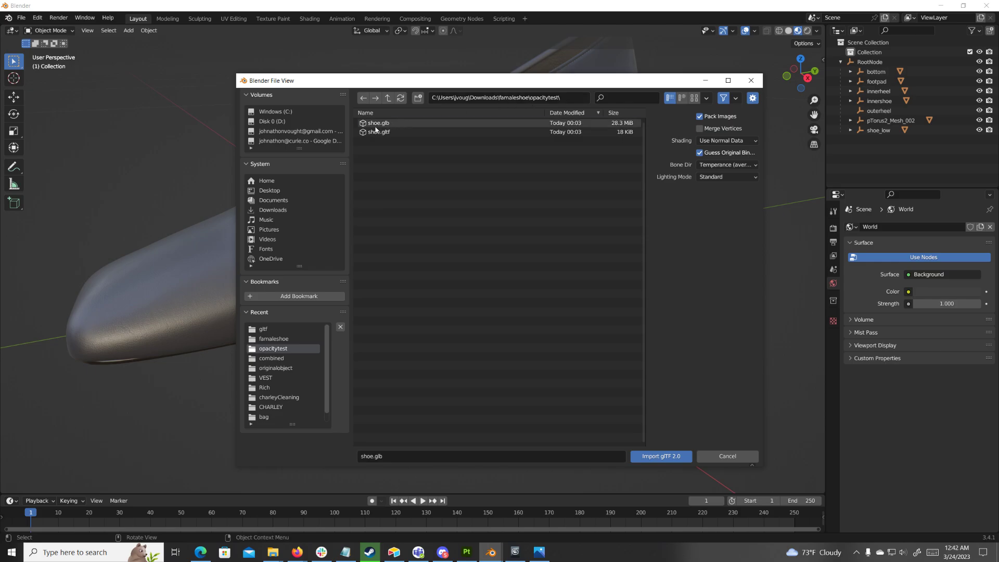
{"action": "left_click", "coordinate": [379, 125]}
{"action": "left_click", "coordinate": [665, 457]}
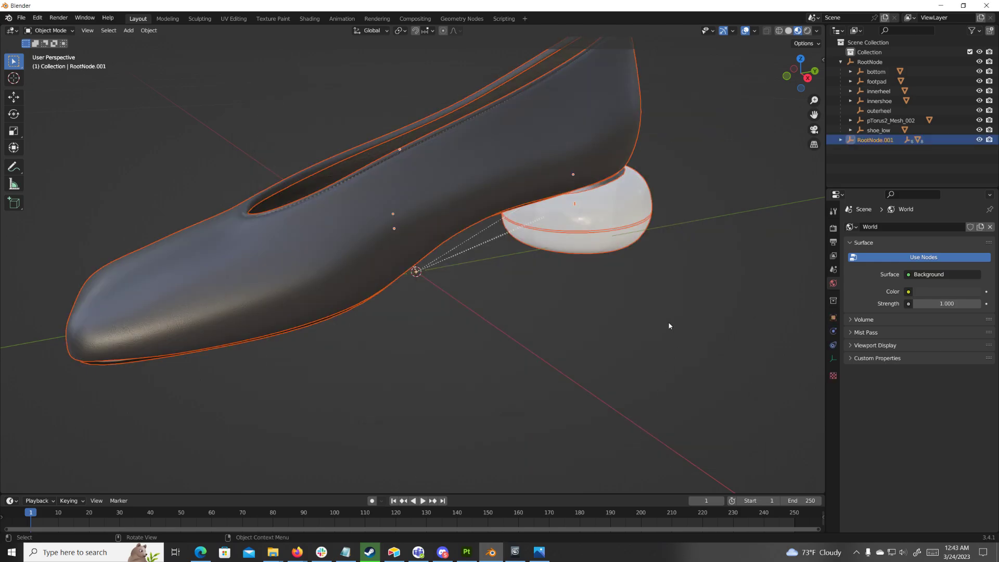
- Inspect the imported shoe's heel up close and list the child objects of RootNode.001
{"action": "scroll", "coordinate": [648, 213], "scroll_direction": "up", "scroll_amount": 4}
{"action": "scroll", "coordinate": [647, 214], "scroll_direction": "down", "scroll_amount": 7}
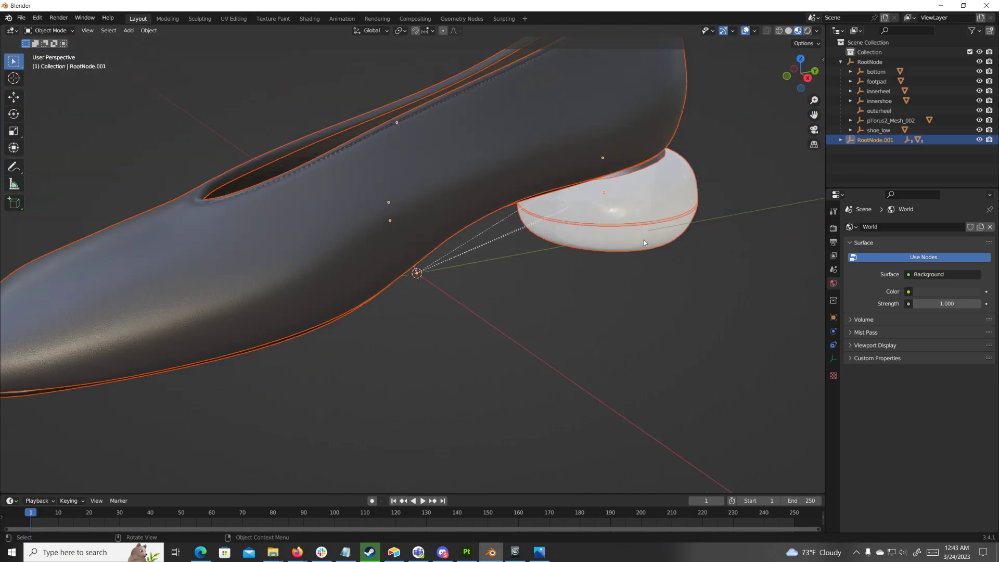
{"action": "scroll", "coordinate": [606, 208], "scroll_direction": "up", "scroll_amount": 3}
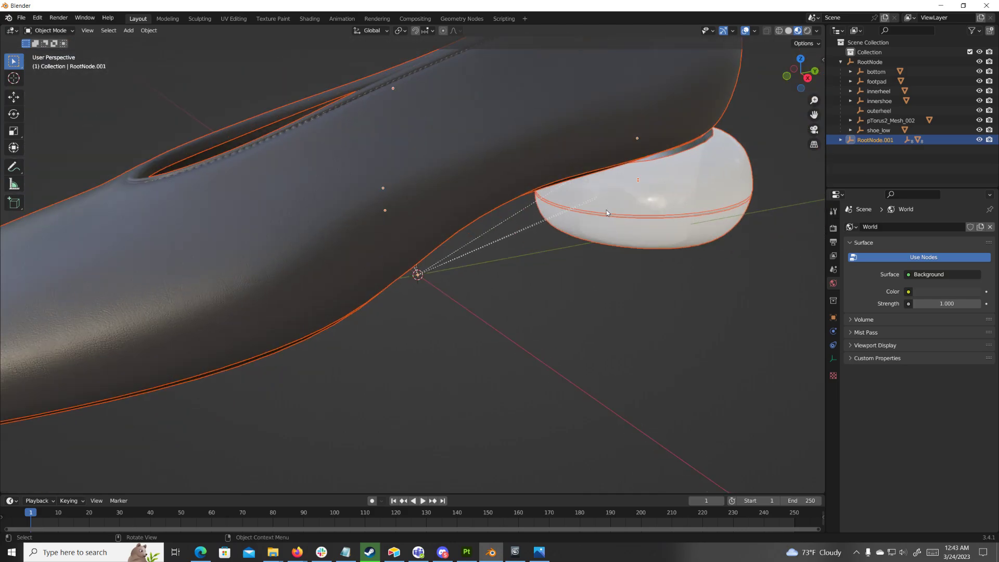
{"action": "scroll", "coordinate": [608, 210], "scroll_direction": "down", "scroll_amount": 1}
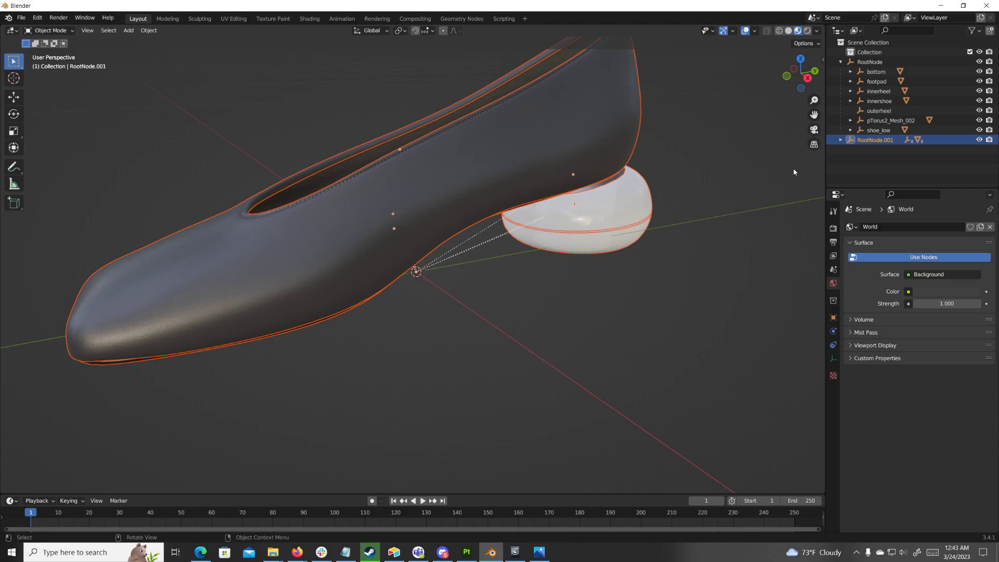
{"action": "left_click", "coordinate": [840, 140]}
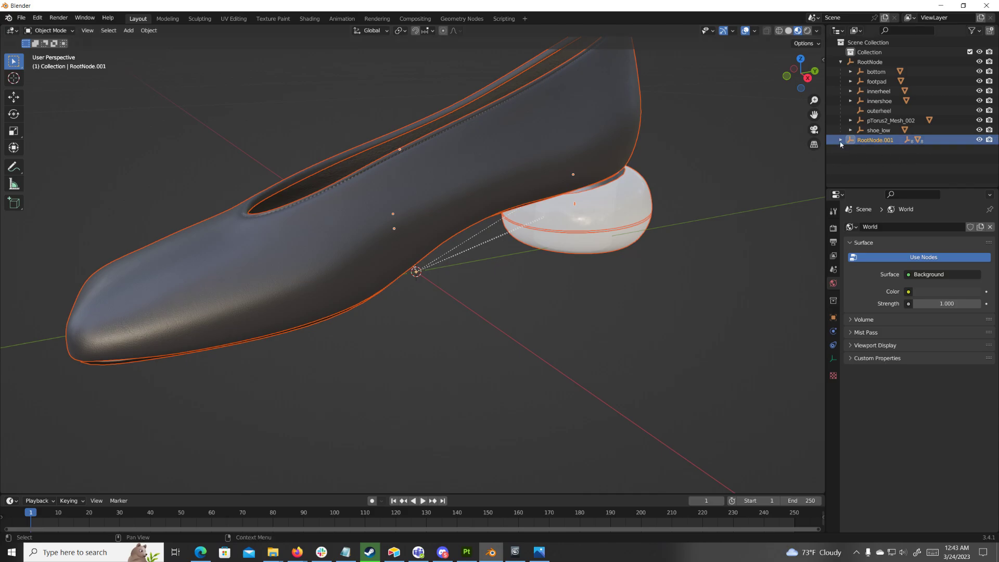
{"action": "scroll", "coordinate": [885, 156], "scroll_direction": "down", "scroll_amount": 3}
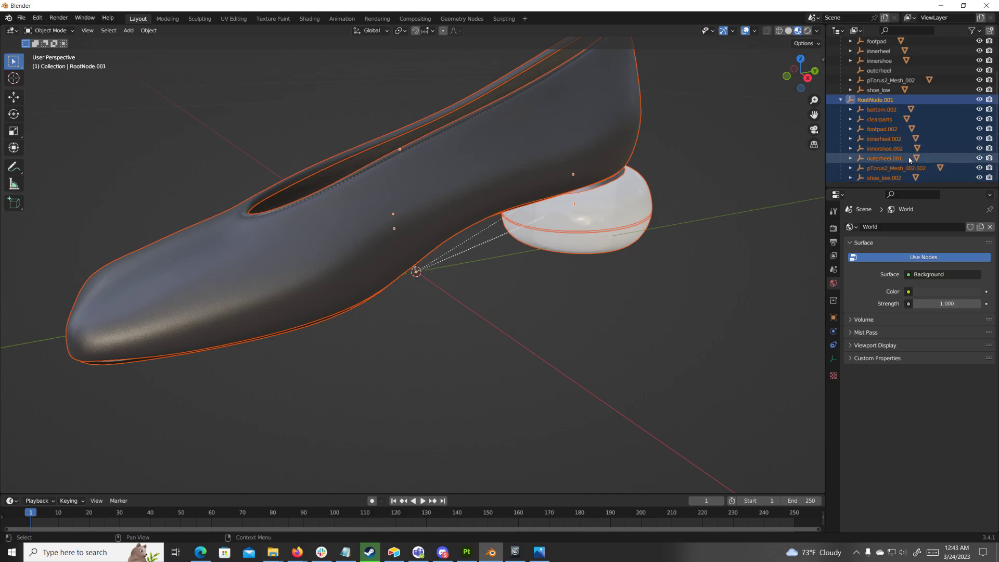
- Delete all part nodes under RootNode.001 except clearparts, from bottom.002 through shoe_low.002
{"action": "left_click", "coordinate": [882, 111]}
{"action": "left_click", "coordinate": [881, 124]}
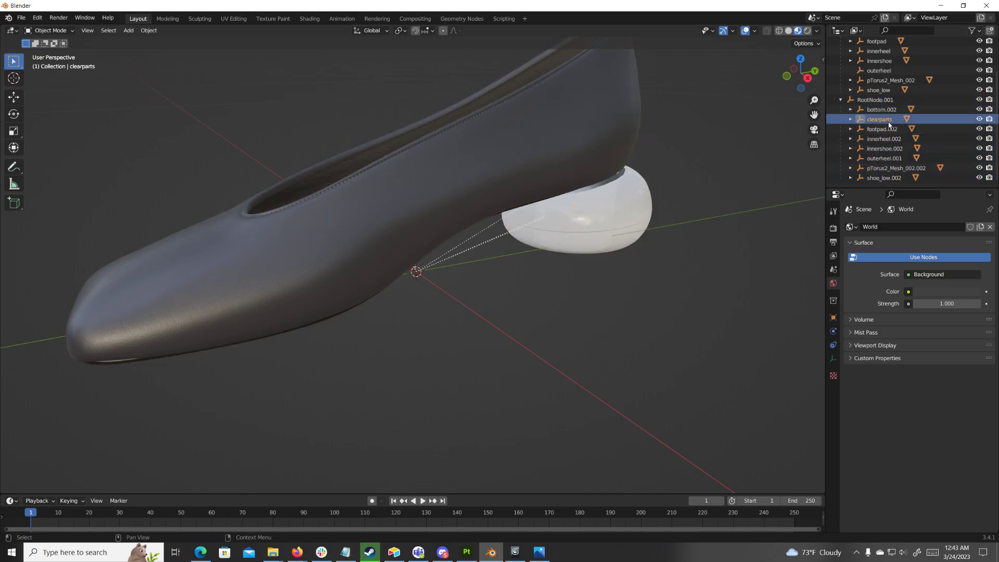
{"action": "left_click", "coordinate": [888, 131]}
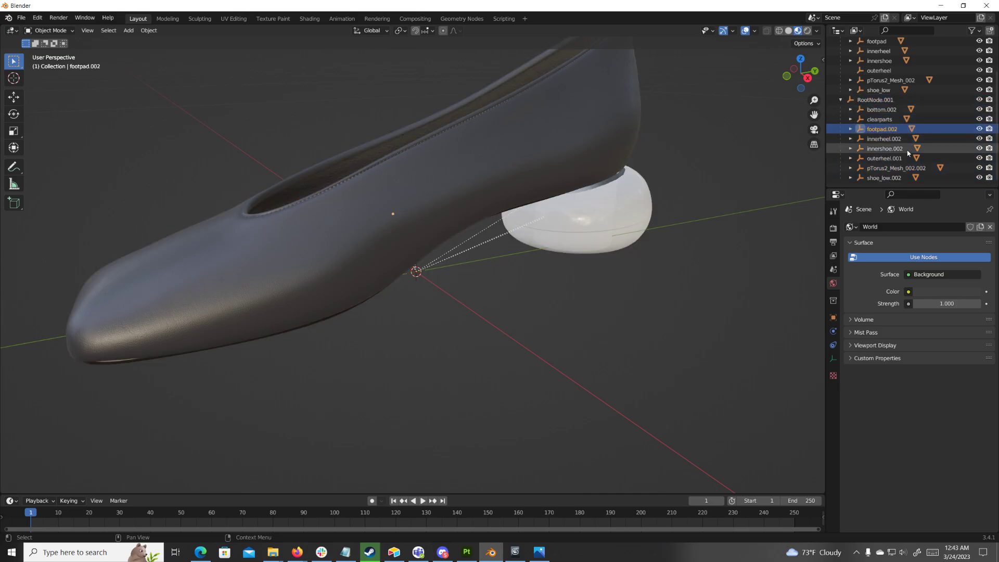
{"action": "left_click", "coordinate": [884, 178], "text": "shift"}
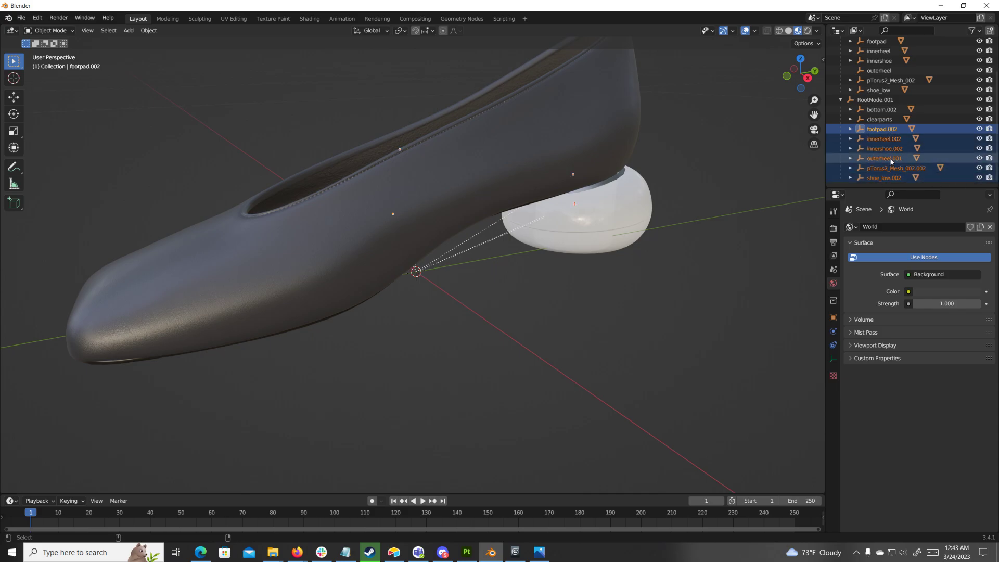
{"action": "left_click", "coordinate": [913, 159], "text": "ctrl"}
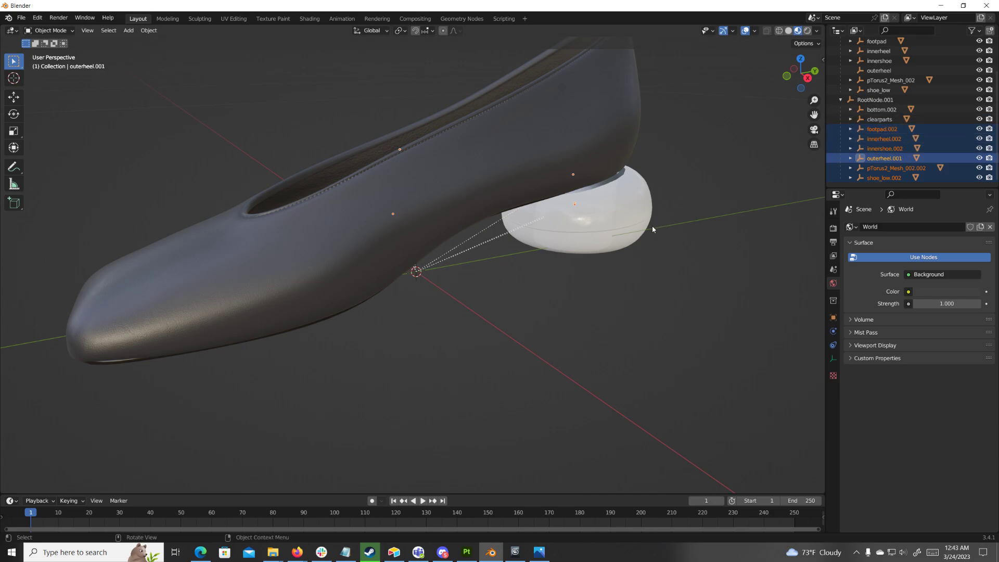
{"action": "left_click", "coordinate": [882, 110], "text": "ctrl"}
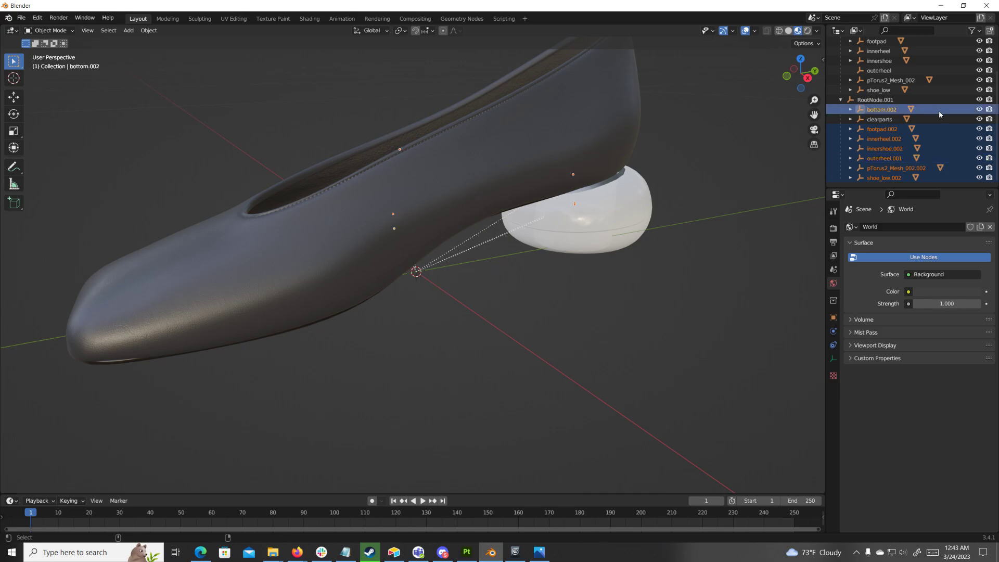
{"action": "key", "text": "Delete"}
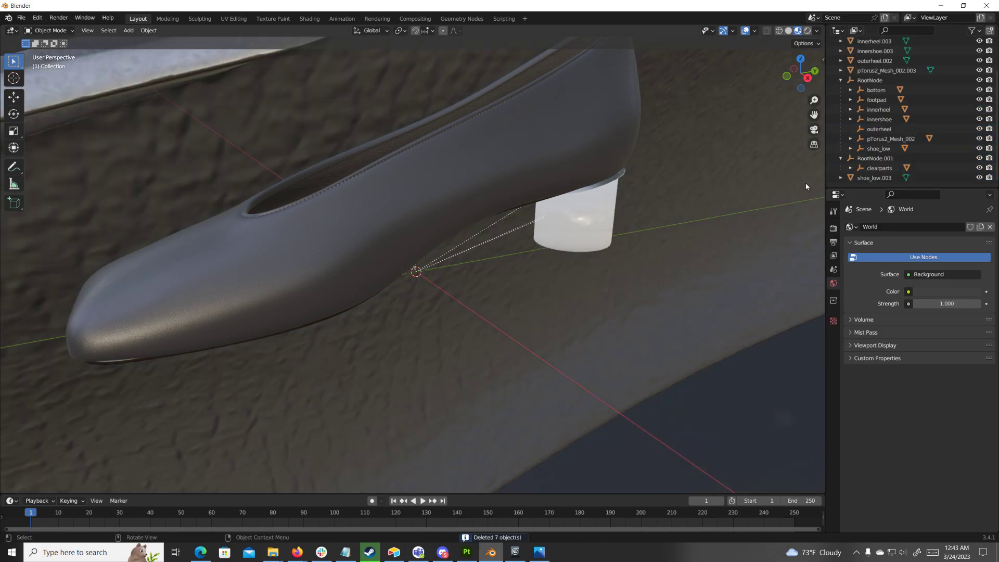
- Delete the oversized loose shoe meshes around the original shoe, including innershoe.003, outerheel.002 and shoe_low.003
{"action": "scroll", "coordinate": [595, 195], "scroll_direction": "down", "scroll_amount": 20}
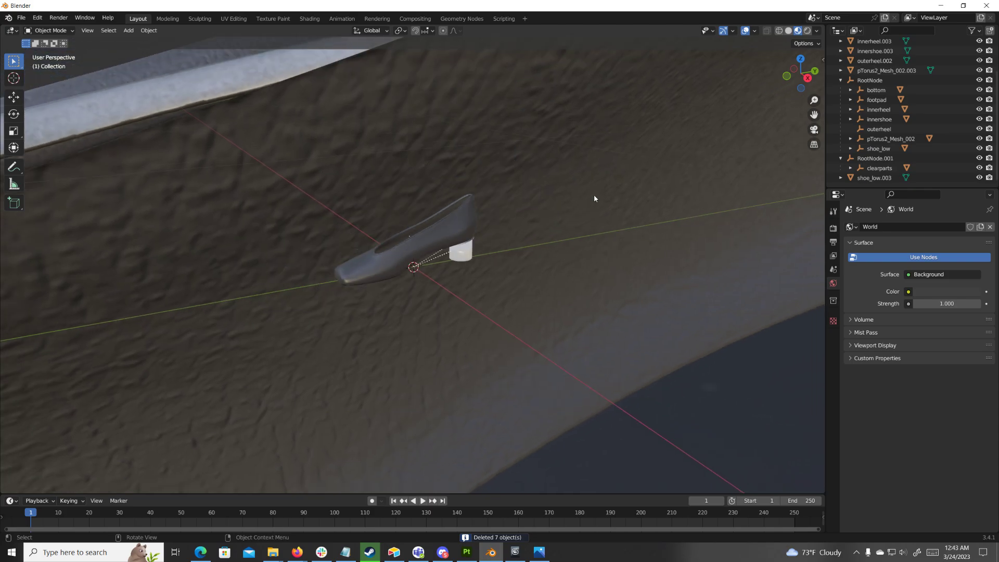
{"action": "scroll", "coordinate": [596, 197], "scroll_direction": "up", "scroll_amount": 4}
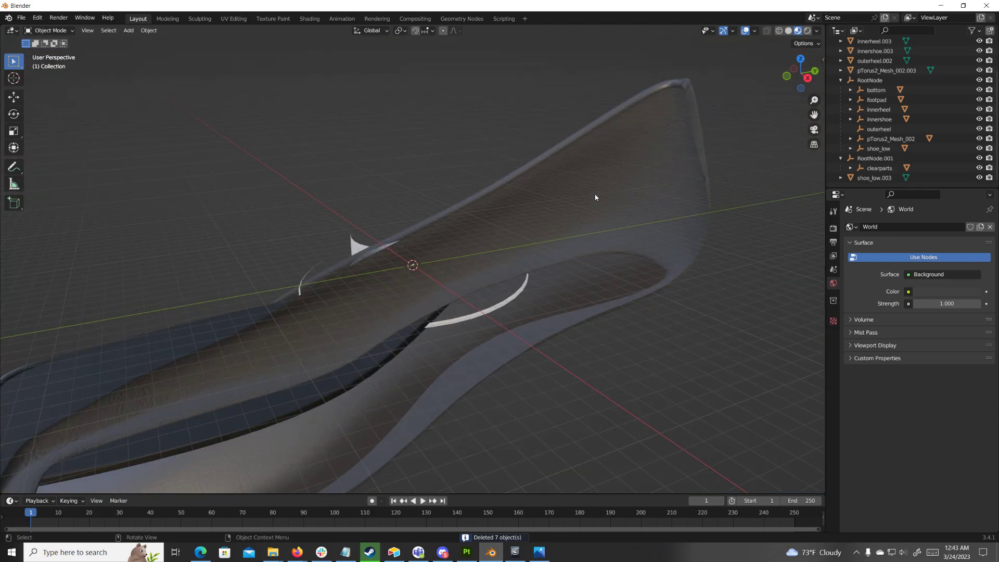
{"action": "scroll", "coordinate": [668, 147], "scroll_direction": "down", "scroll_amount": 2}
{"action": "left_click_drag", "start_coordinate": [692, 90], "coordinate": [563, 369]}
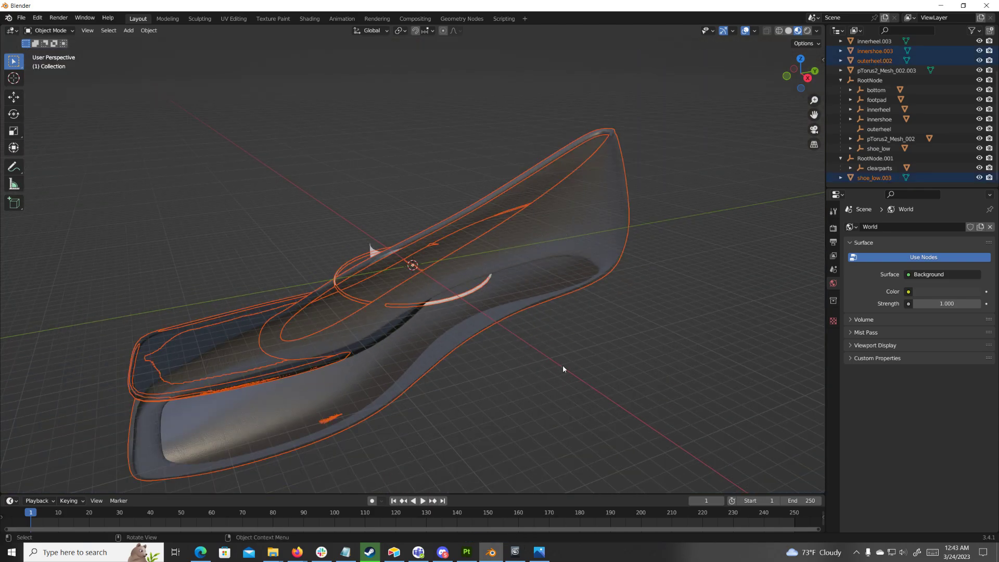
{"action": "key", "text": "Delete"}
{"action": "scroll", "coordinate": [560, 217], "scroll_direction": "up", "scroll_amount": 4}
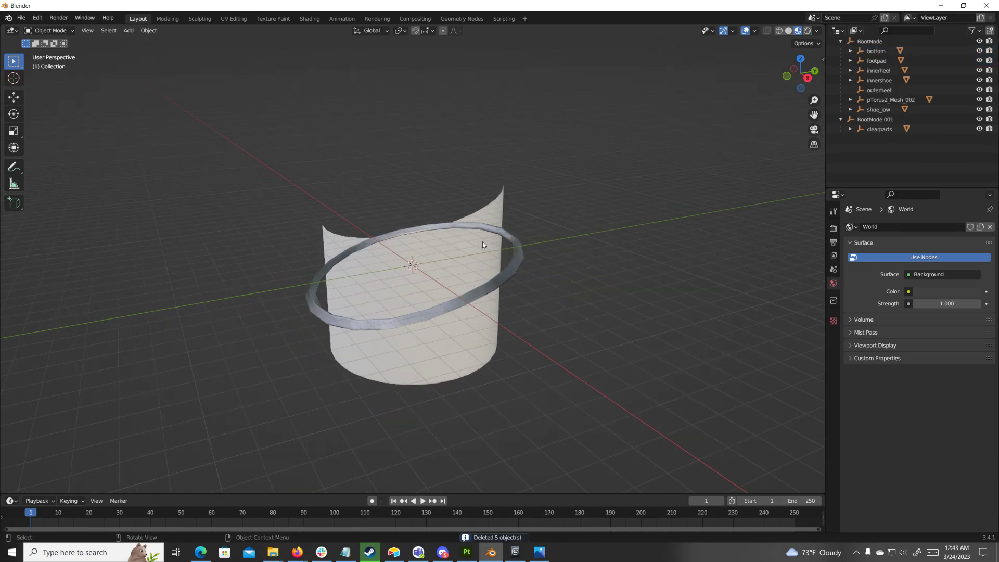
- Delete the two remaining oversized meshes around the origin, the tilted ring and the curved shell
{"action": "left_click_drag", "start_coordinate": [592, 189], "coordinate": [501, 312]}
{"action": "key", "text": "Delete"}
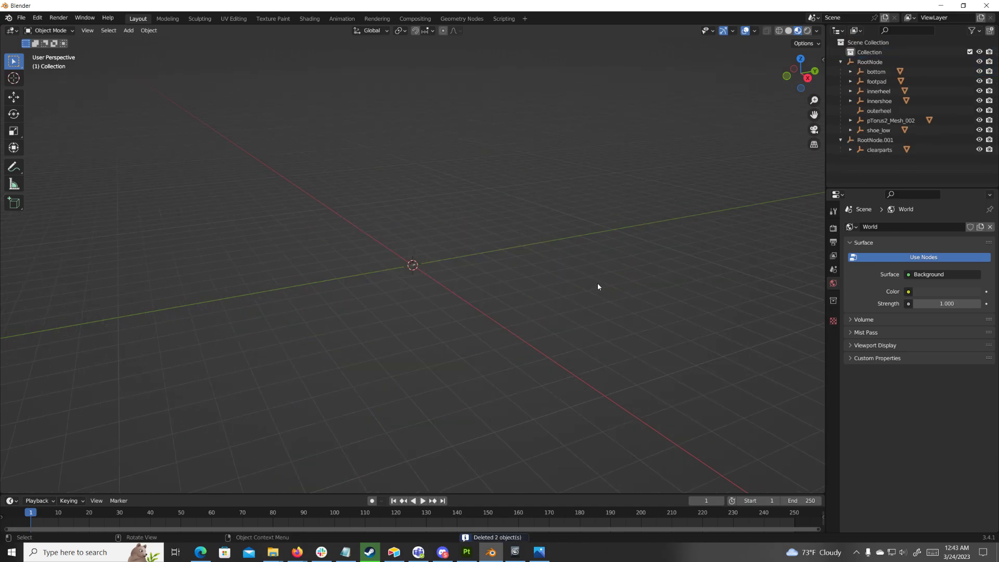
- Examine the remaining shoe and its white heel up close from the side, above and below
{"action": "scroll", "coordinate": [447, 239], "scroll_direction": "up", "scroll_amount": 10}
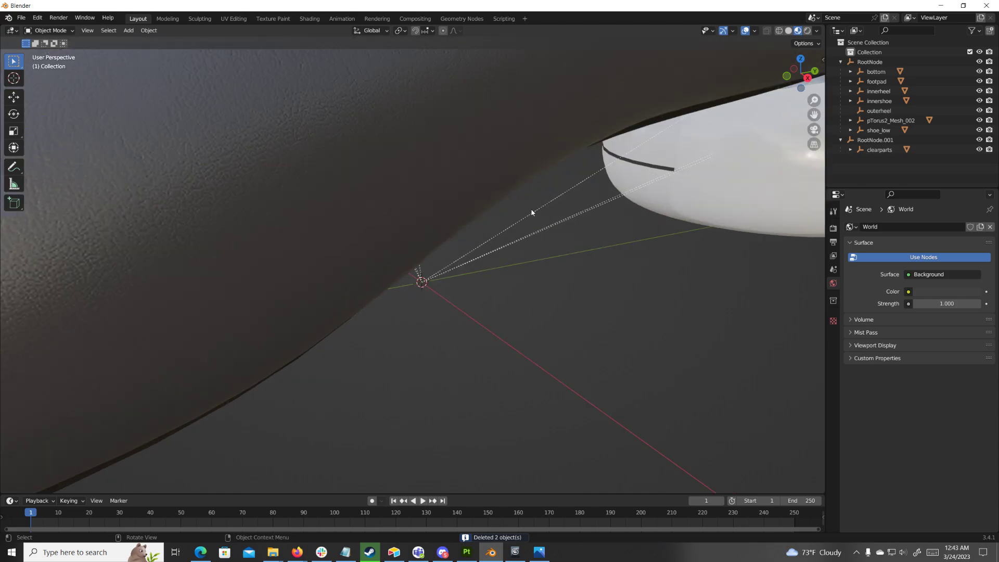
{"action": "scroll", "coordinate": [571, 230], "scroll_direction": "down", "scroll_amount": 3}
{"action": "middle_click_drag", "start_coordinate": [598, 253], "coordinate": [557, 241]}
{"action": "key", "text": "Left"}
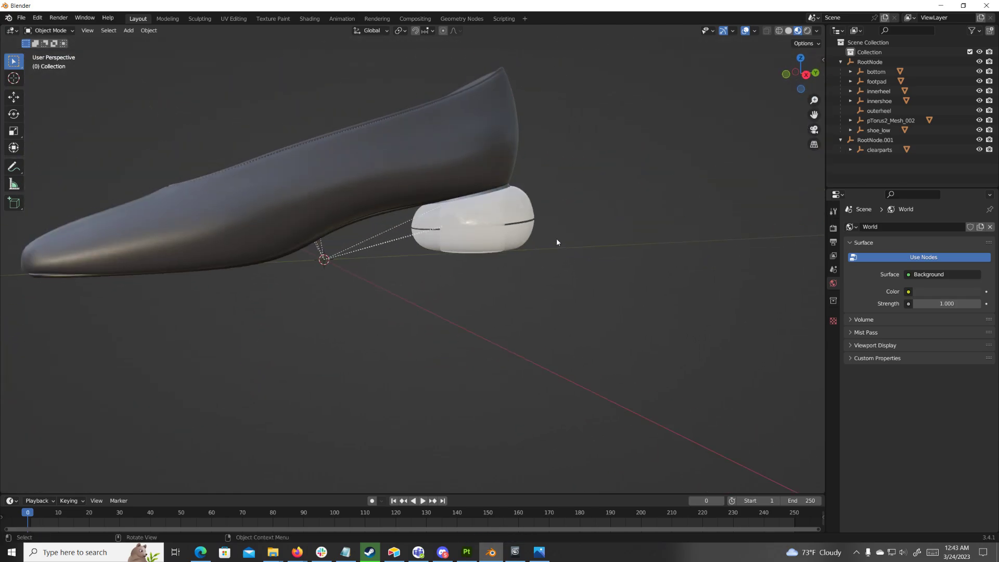
{"action": "scroll", "coordinate": [557, 241], "scroll_direction": "up", "scroll_amount": 5}
{"action": "middle_click_drag", "start_coordinate": [653, 252], "coordinate": [592, 250]}
{"action": "middle_click_drag", "start_coordinate": [496, 293], "coordinate": [574, 320]}
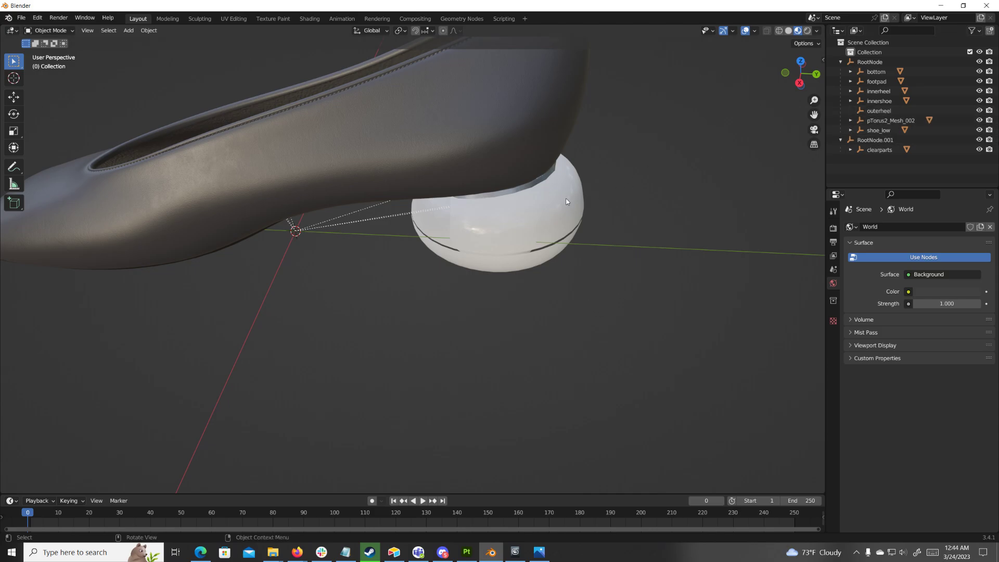
{"action": "middle_click_drag", "start_coordinate": [370, 268], "coordinate": [400, 244]}
{"action": "scroll", "coordinate": [497, 134], "scroll_direction": "up", "scroll_amount": 5}
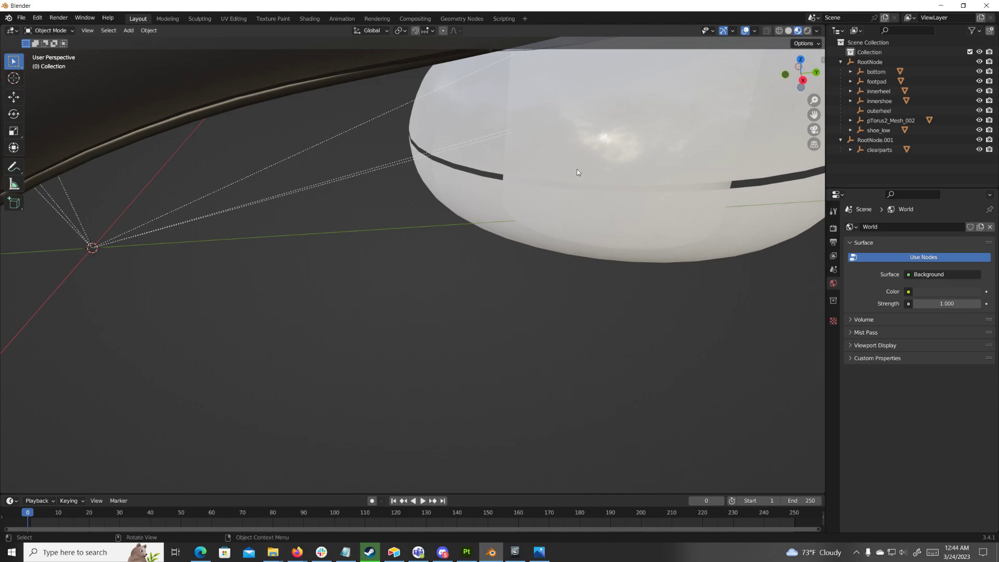
{"action": "scroll", "coordinate": [577, 172], "scroll_direction": "down", "scroll_amount": 4}
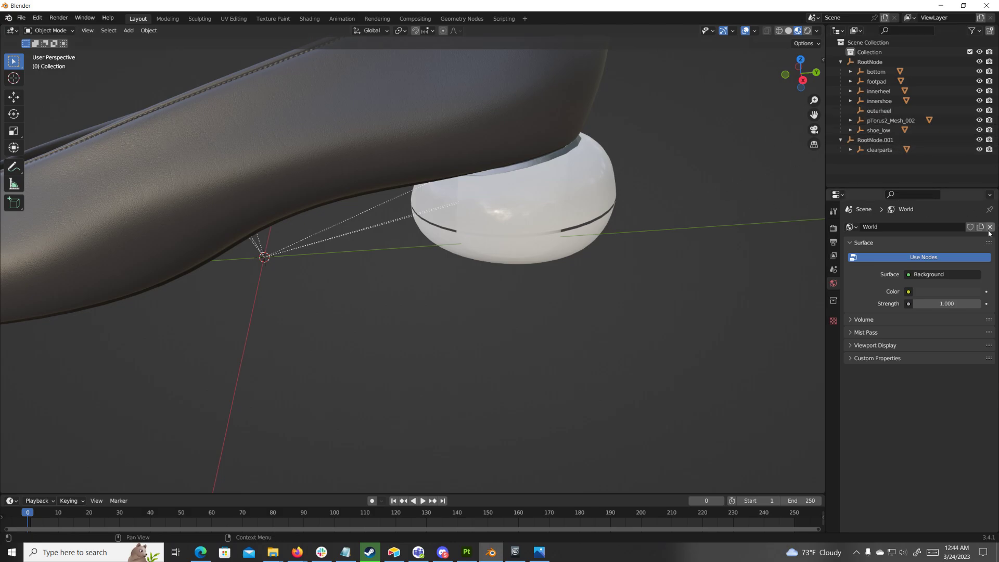
- Switch to the Firefox window with the USDZ Online Viewer and move it fully into view to examine the shoe
{"action": "key", "text": "alt+Tab"}
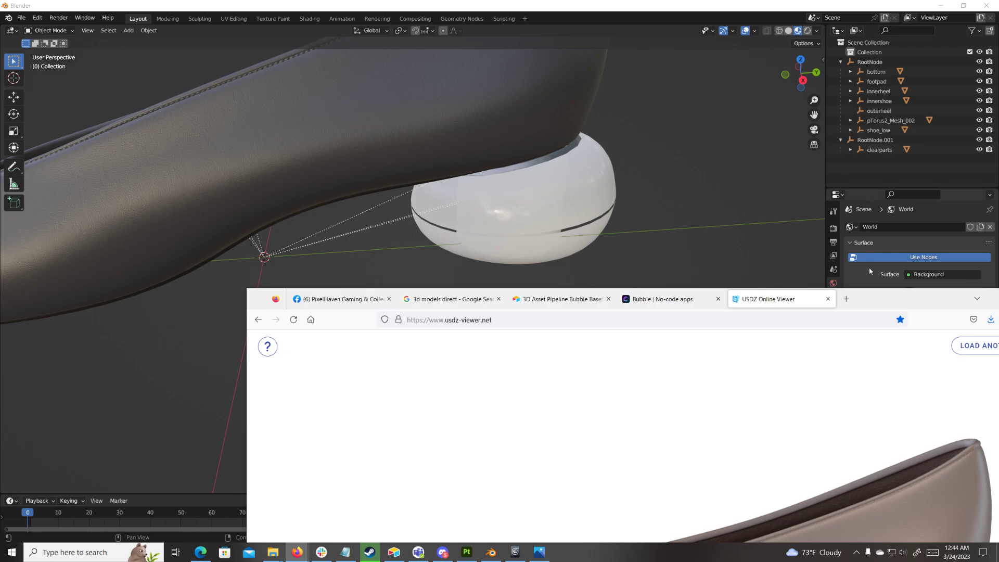
{"action": "left_click_drag", "start_coordinate": [883, 305], "coordinate": [715, 16]}
{"action": "left_click_drag", "start_coordinate": [747, 307], "coordinate": [718, 291]}
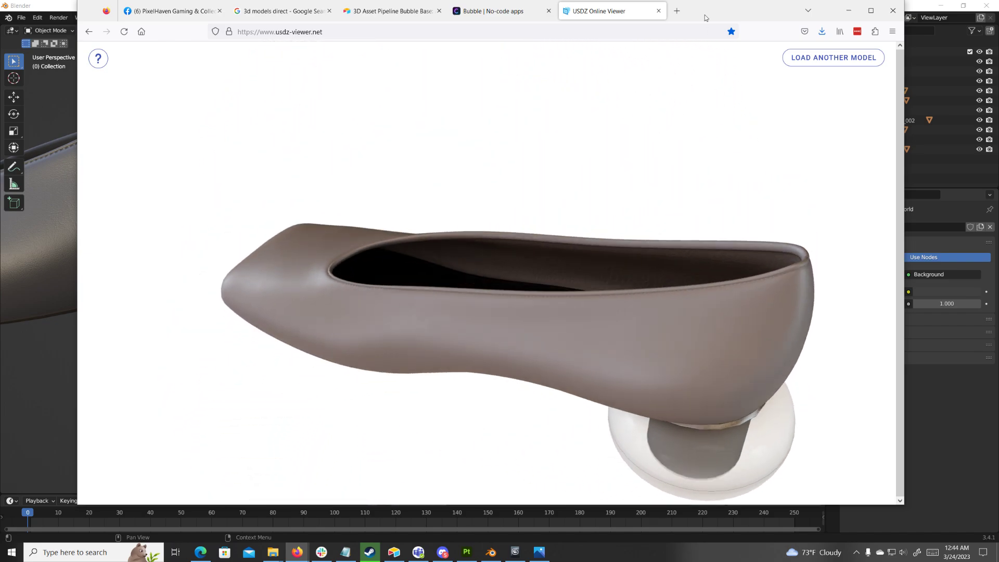
- Close the USDZ Online Viewer page, search for "editor" in a new tab and switch to the open Model Editor page
{"action": "left_click", "coordinate": [658, 11]}
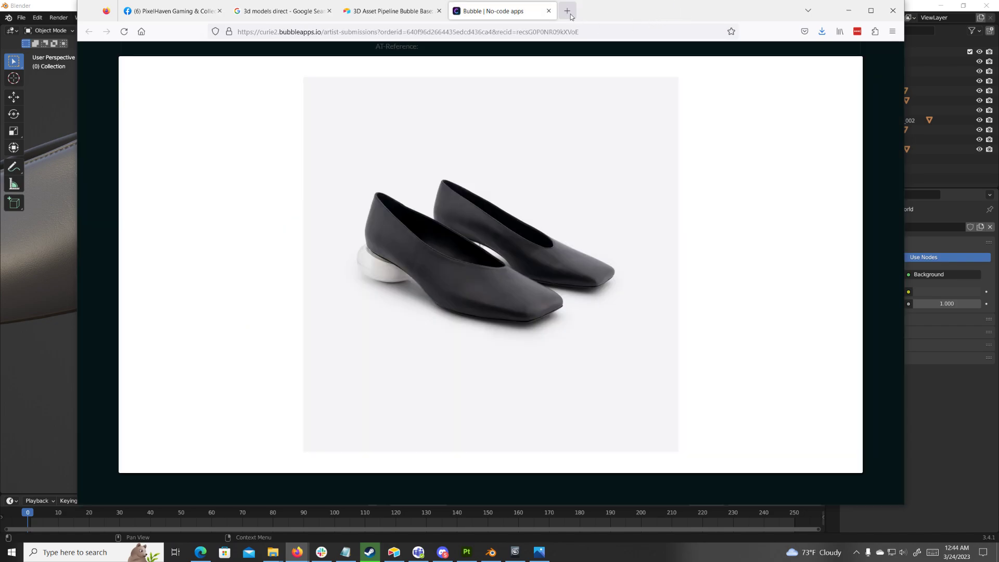
{"action": "left_click", "coordinate": [567, 11]}
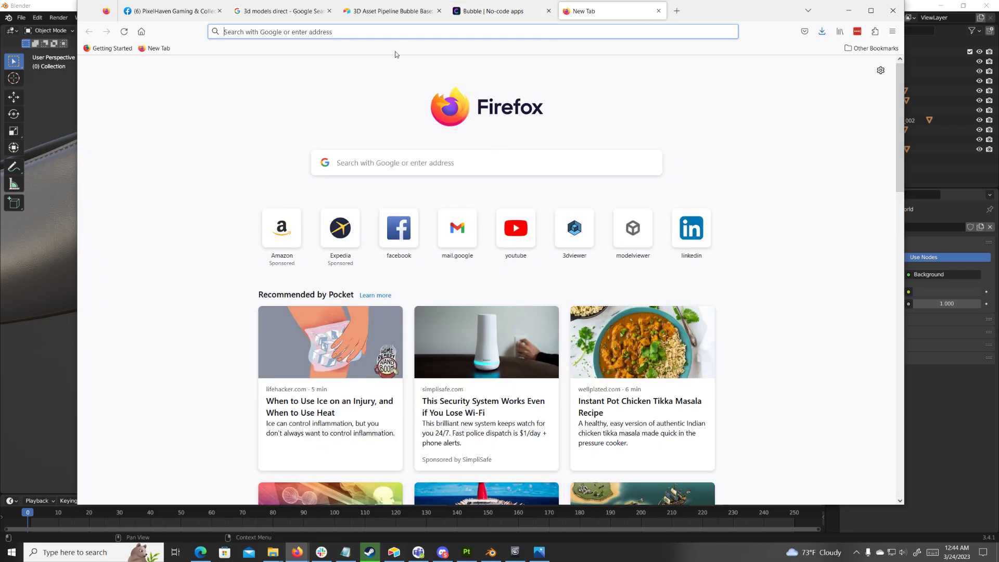
{"action": "left_click", "coordinate": [501, 34]}
{"action": "type", "text": "editor"}
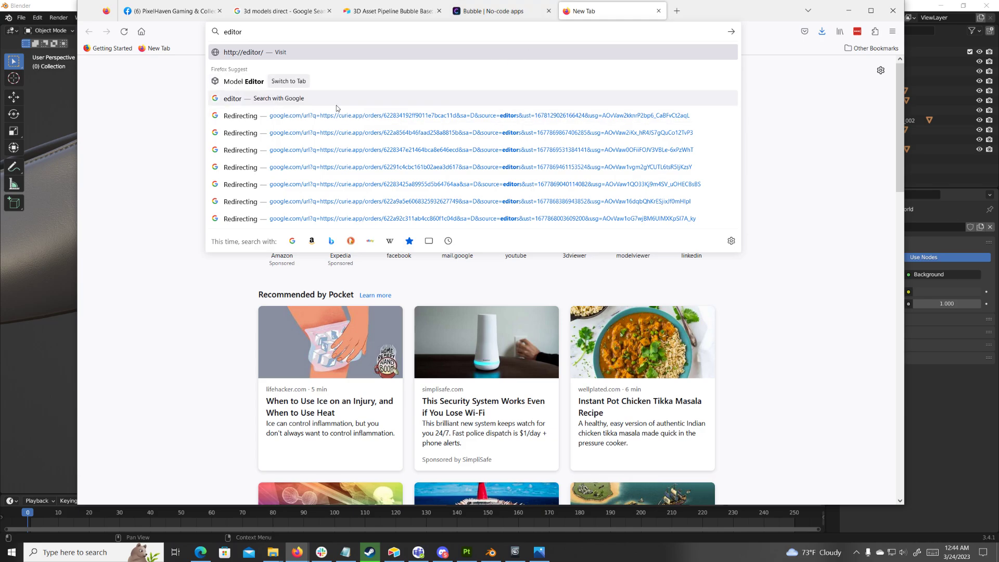
{"action": "left_click", "coordinate": [359, 83]}
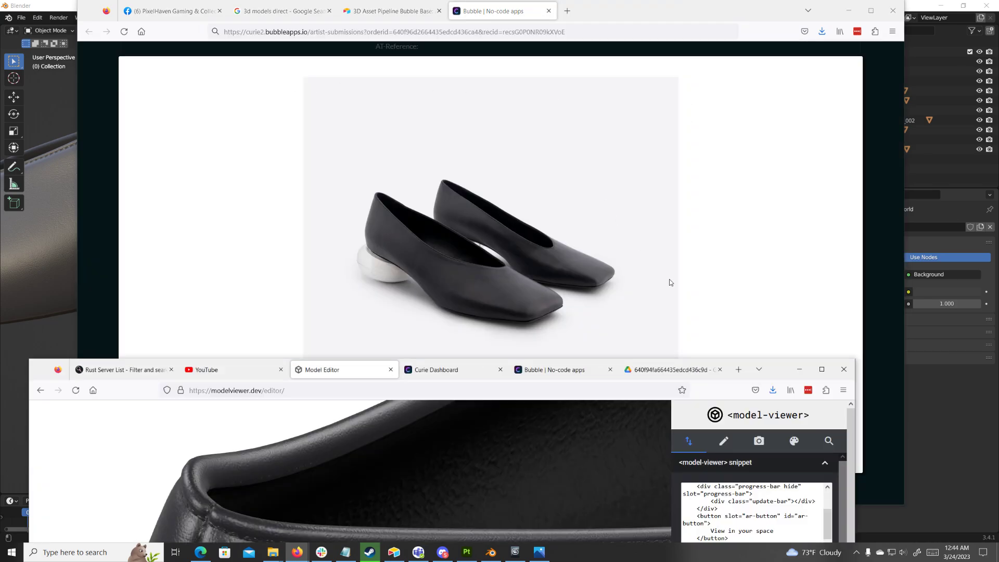
- Move the Model Editor window fully into view and examine the shoe's transparent heel from the side
{"action": "left_click_drag", "start_coordinate": [783, 372], "coordinate": [836, 65]}
{"action": "scroll", "coordinate": [573, 252], "scroll_direction": "down", "scroll_amount": 5}
{"action": "left_click_drag", "start_coordinate": [573, 252], "coordinate": [513, 261]}
{"action": "scroll", "coordinate": [635, 280], "scroll_direction": "down", "scroll_amount": 5}
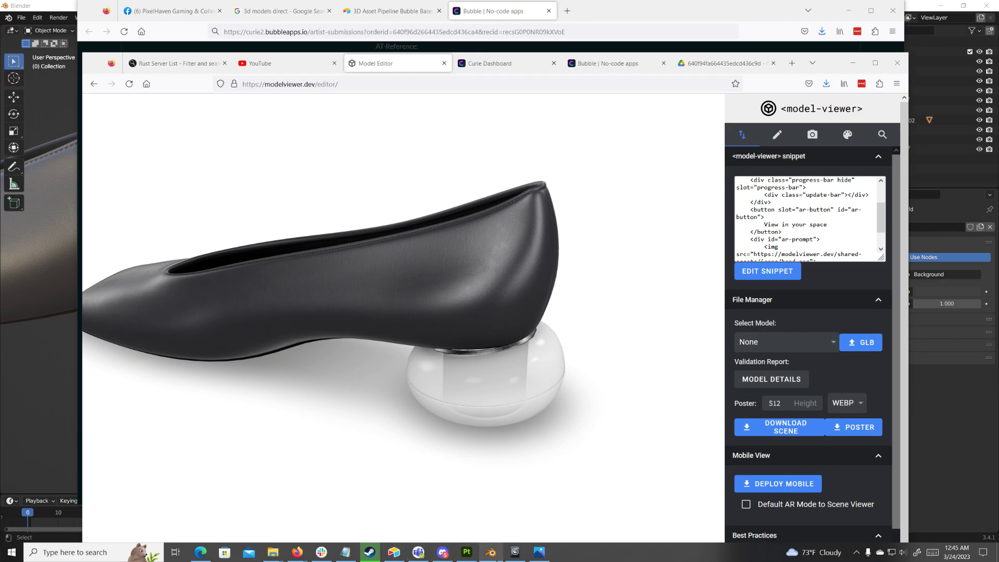
- Switch to Substance 3D Painter and examine the shoe's heel from the side and rear
{"action": "left_click", "coordinate": [467, 554]}
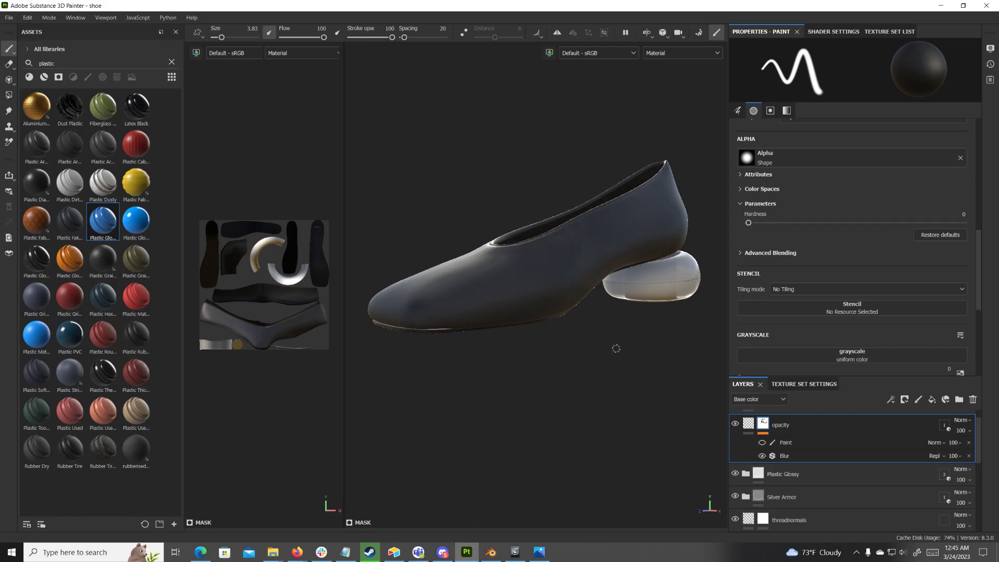
{"action": "left_click_drag", "start_coordinate": [609, 378], "coordinate": [522, 383], "text": "alt"}
{"action": "middle_click_drag", "start_coordinate": [621, 349], "coordinate": [438, 356], "text": "alt"}
{"action": "left_click_drag", "start_coordinate": [439, 357], "coordinate": [521, 348], "text": "alt"}
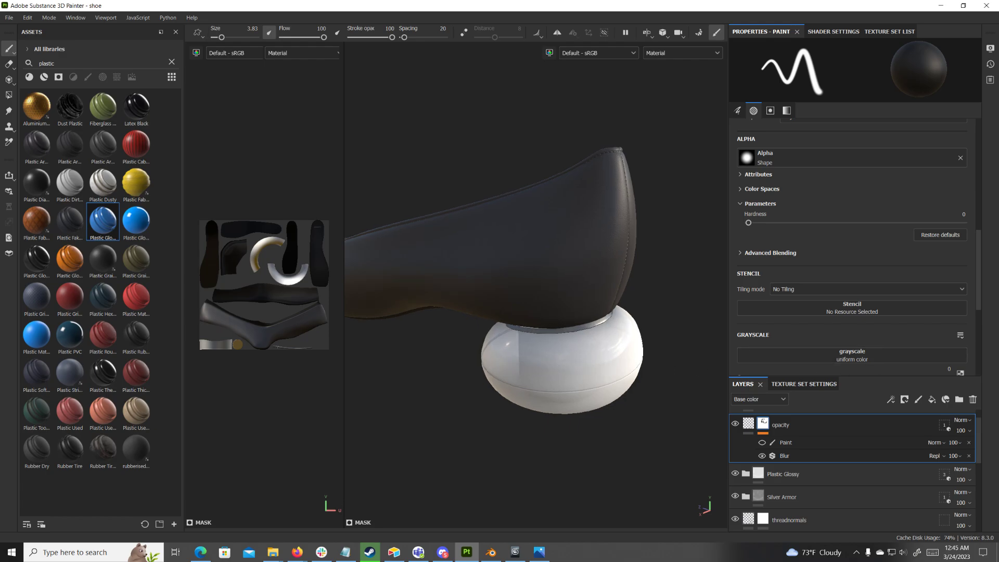
- Bring up the image Screenshot 2023-03-21 20.03.27.png, examine the shoe's opacity glitches and clear heel up close, and close the image
{"action": "key", "text": "alt+Tab"}
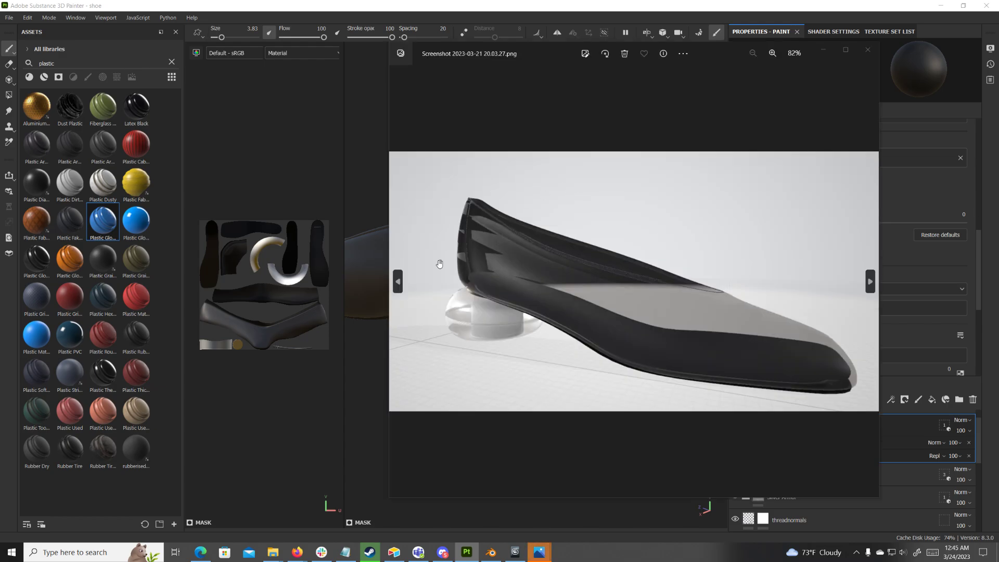
{"action": "scroll", "coordinate": [440, 263], "scroll_direction": "up", "scroll_amount": 5}
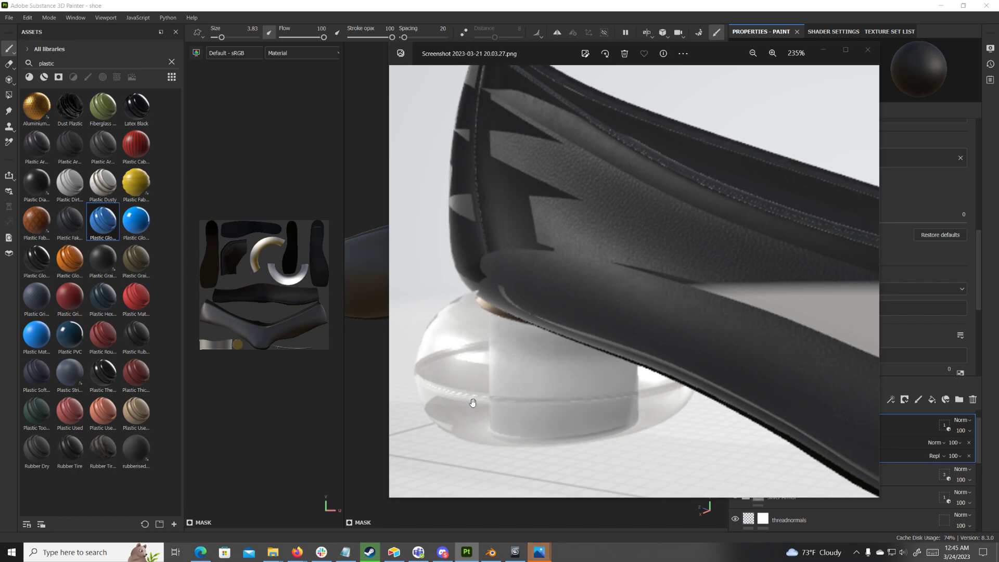
{"action": "scroll", "coordinate": [584, 231], "scroll_direction": "down", "scroll_amount": 2}
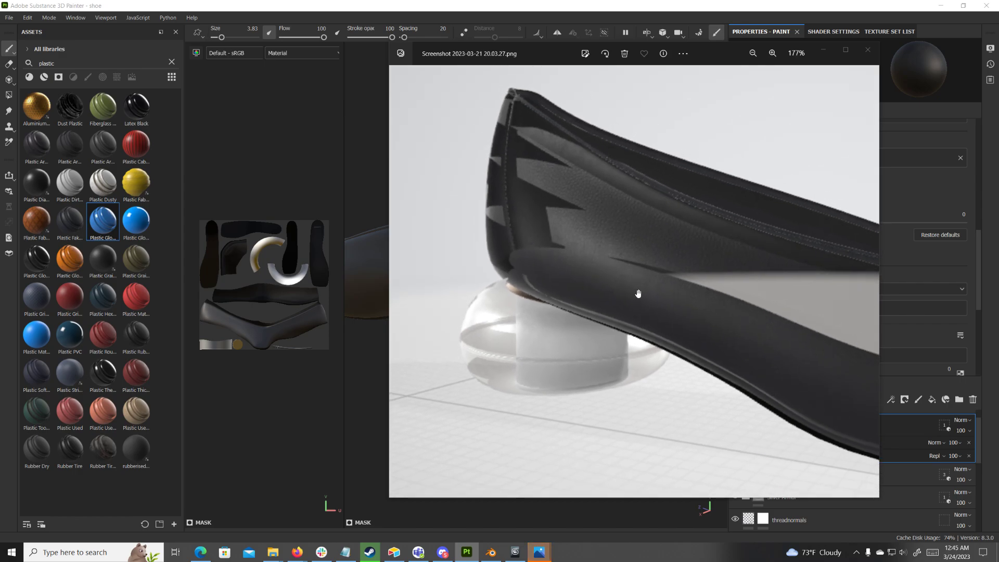
{"action": "scroll", "coordinate": [724, 297], "scroll_direction": "down", "scroll_amount": 3}
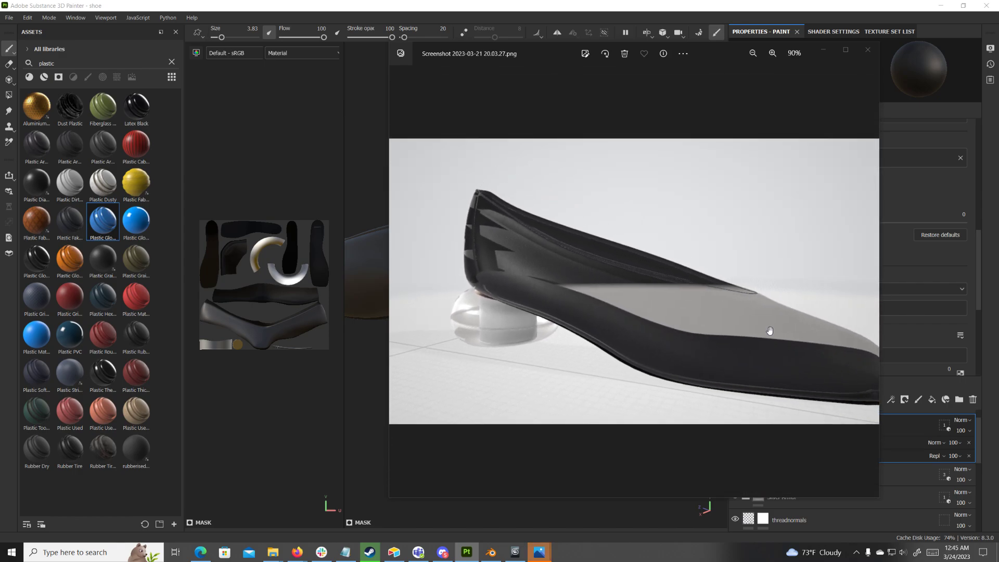
{"action": "scroll", "coordinate": [787, 287], "scroll_direction": "up", "scroll_amount": 2}
{"action": "scroll", "coordinate": [723, 338], "scroll_direction": "down", "scroll_amount": 2}
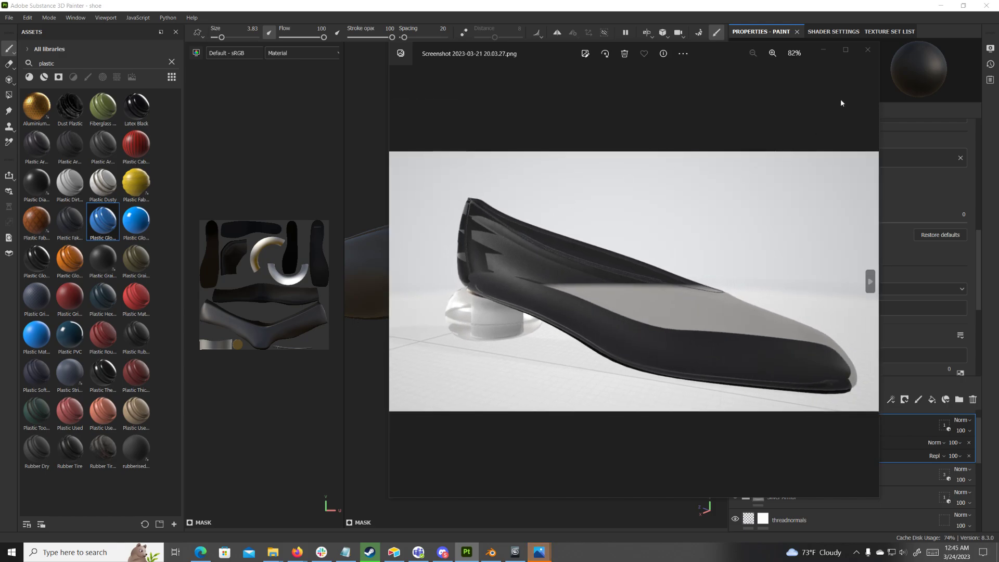
{"action": "left_click_drag", "start_coordinate": [722, 52], "coordinate": [529, 379]}
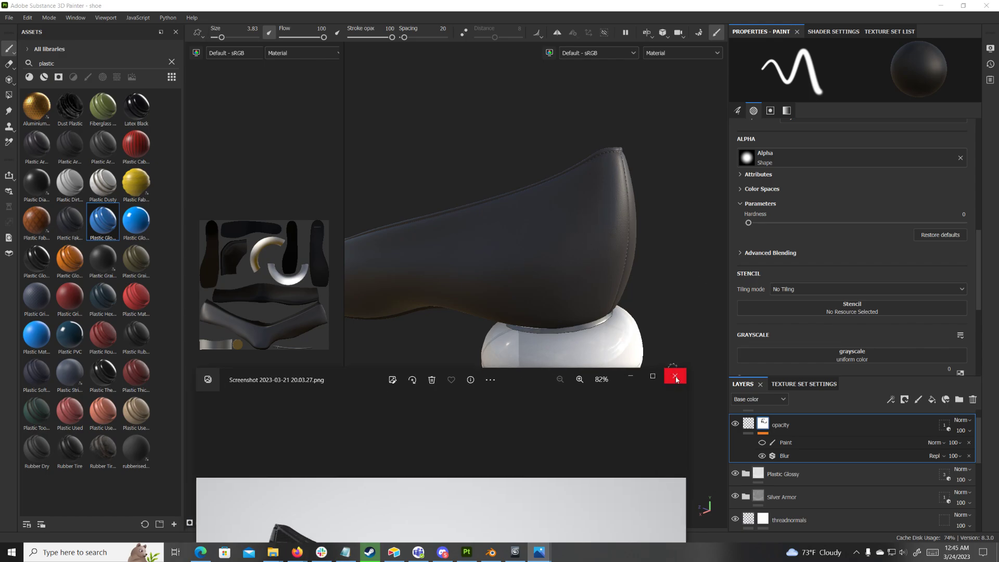
{"action": "left_click_drag", "start_coordinate": [526, 379], "coordinate": [579, 197]}
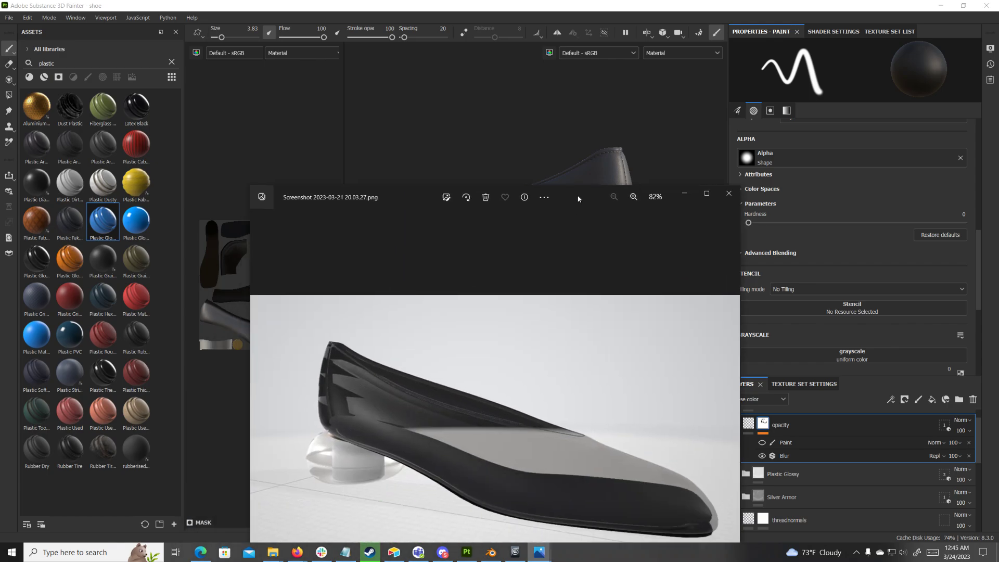
{"action": "left_click", "coordinate": [728, 196]}
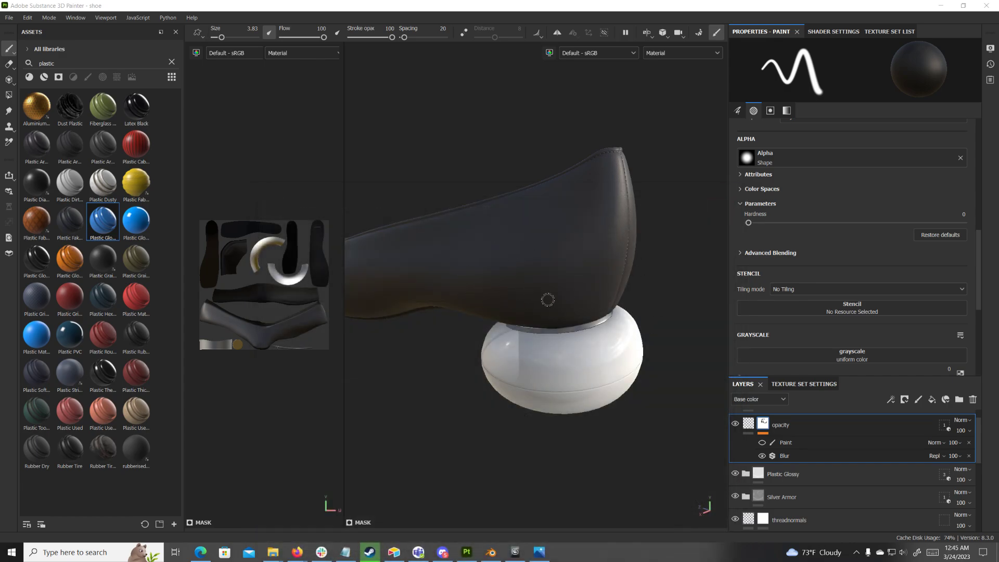
- Hide the opacity layer and examine the heel from the rear and side
{"action": "scroll", "coordinate": [546, 296], "scroll_direction": "up", "scroll_amount": 5}
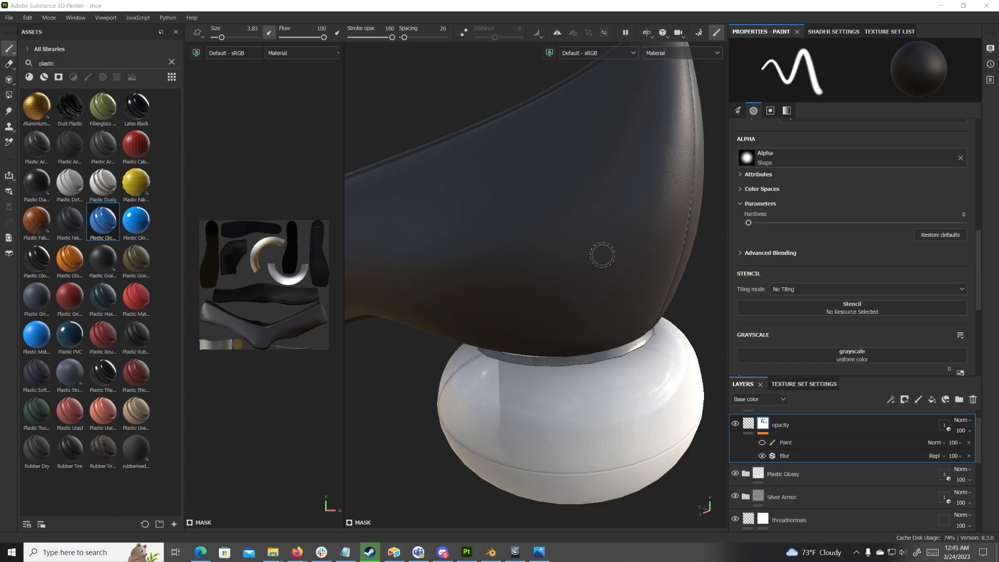
{"action": "mouse_move", "coordinate": [629, 259]}
{"action": "left_mouse_down", "text": "alt"}
{"action": "mouse_move", "coordinate": [585, 249]}
{"action": "mouse_move", "coordinate": [610, 248]}
{"action": "mouse_move", "coordinate": [503, 245]}
{"action": "left_mouse_up", "text": "alt"}
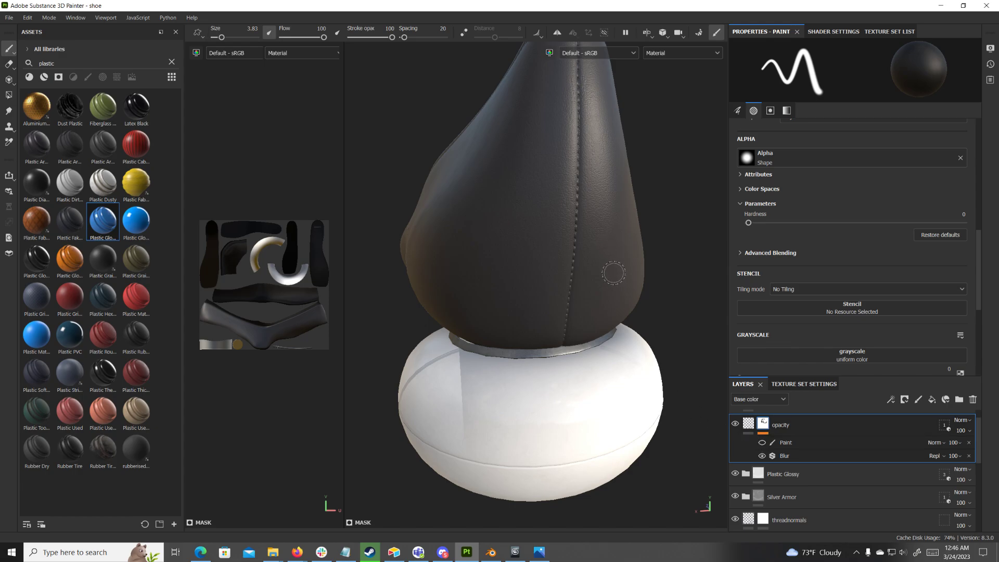
{"action": "left_click", "coordinate": [761, 442]}
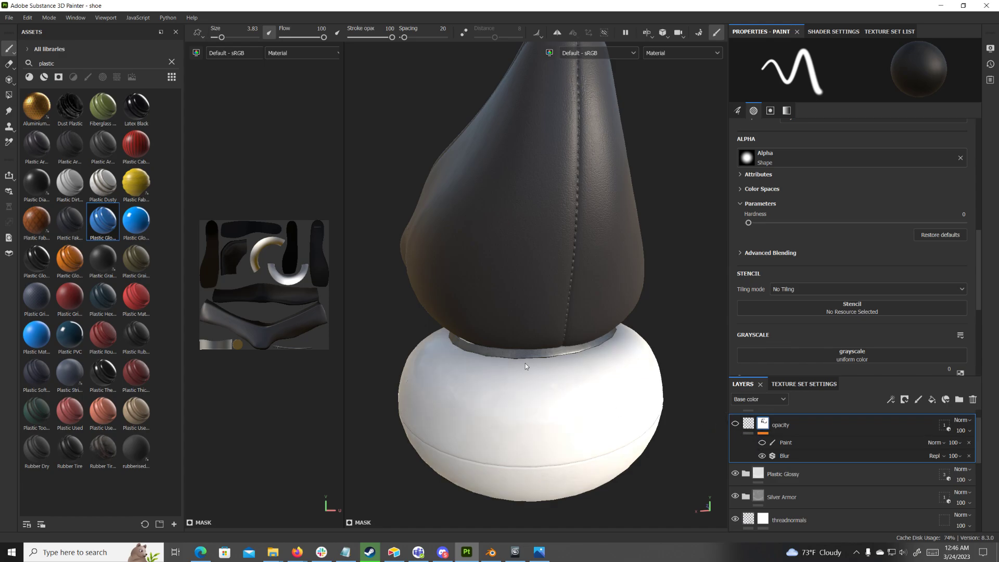
{"action": "scroll", "coordinate": [417, 351], "scroll_direction": "up", "scroll_amount": 5}
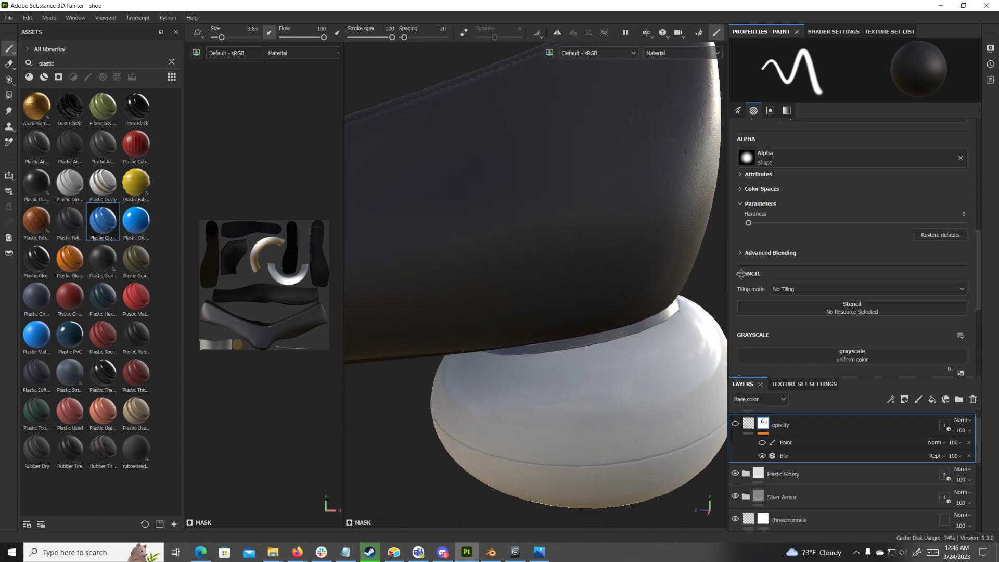
{"action": "scroll", "coordinate": [614, 309], "scroll_direction": "down", "scroll_amount": 4}
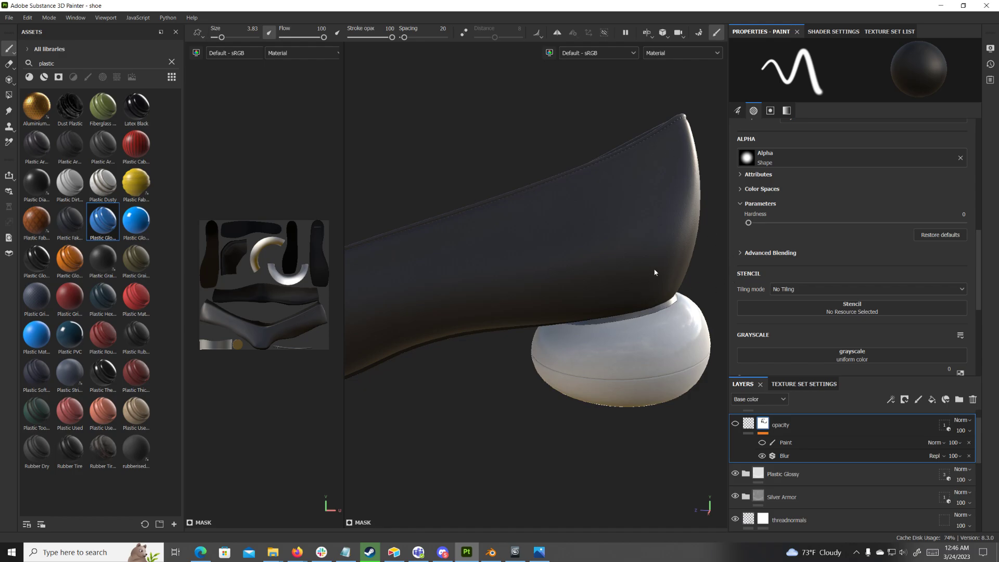
- Switch to Blender and examine the imported shoe and its heel from several angles
{"action": "left_click", "coordinate": [491, 552]}
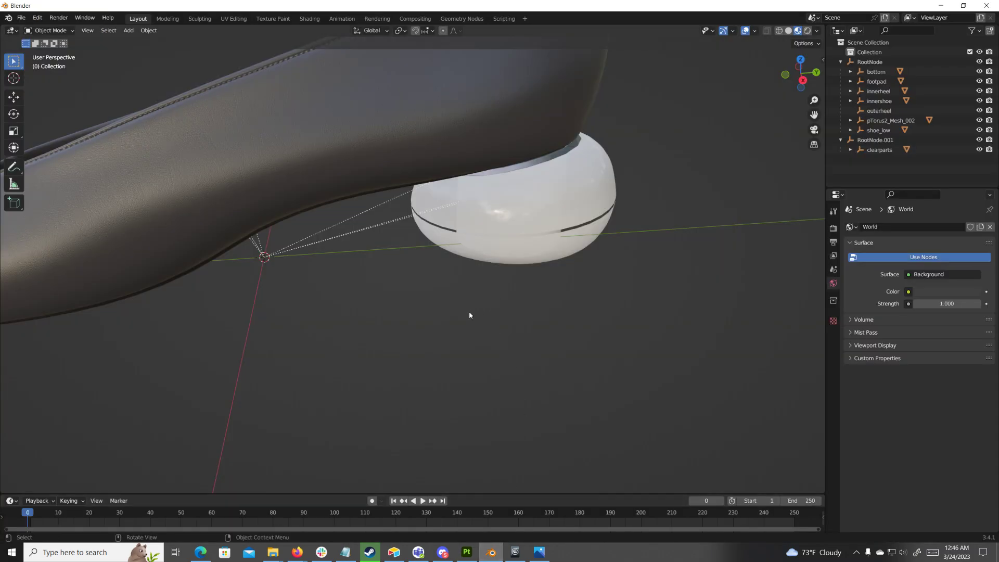
{"action": "middle_click_drag", "start_coordinate": [469, 315], "coordinate": [638, 334], "text": "shift"}
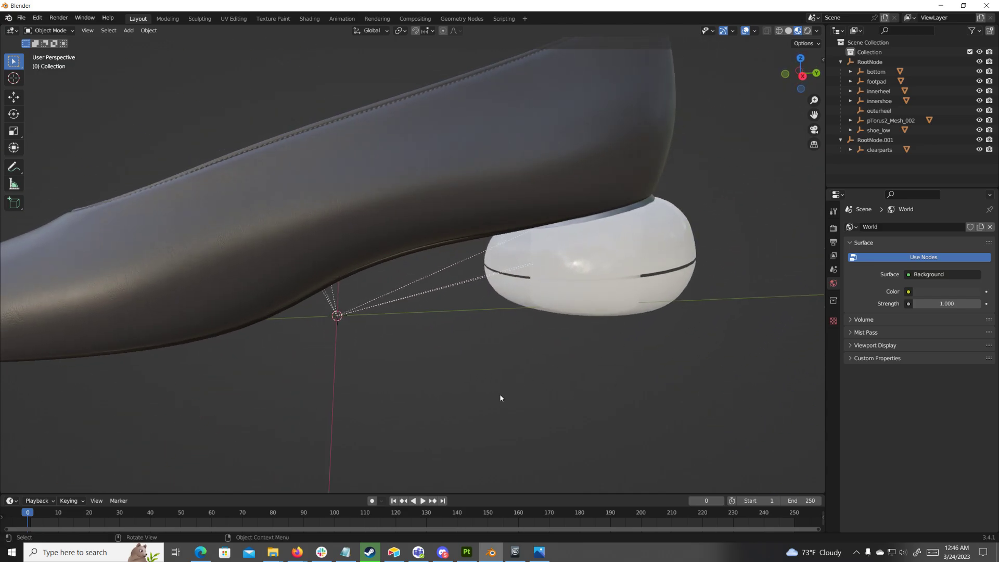
{"action": "middle_click_drag", "start_coordinate": [500, 395], "coordinate": [290, 199]}
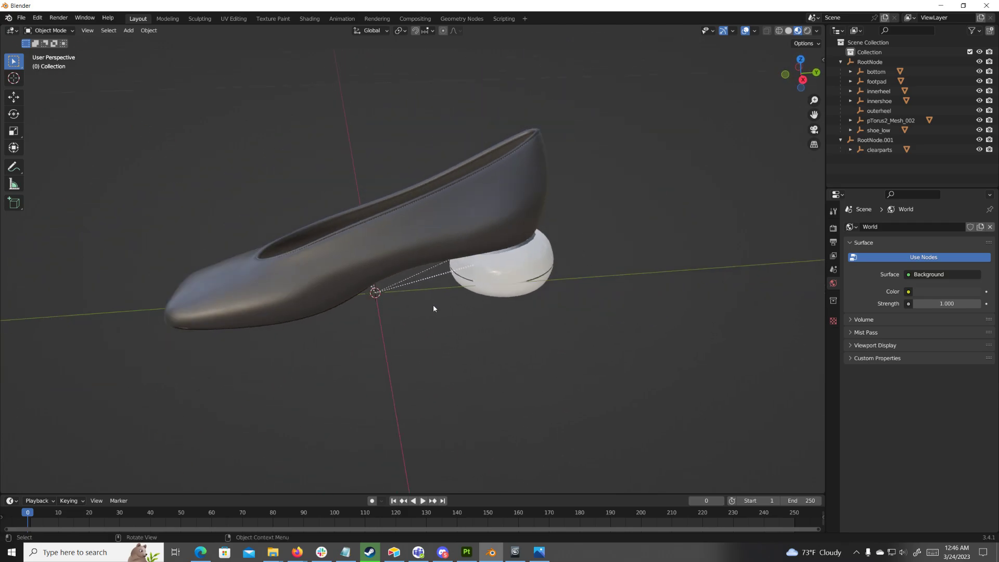
{"action": "scroll", "coordinate": [437, 317], "scroll_direction": "up", "scroll_amount": 3}
{"action": "middle_click_drag", "start_coordinate": [443, 397], "coordinate": [594, 343]}
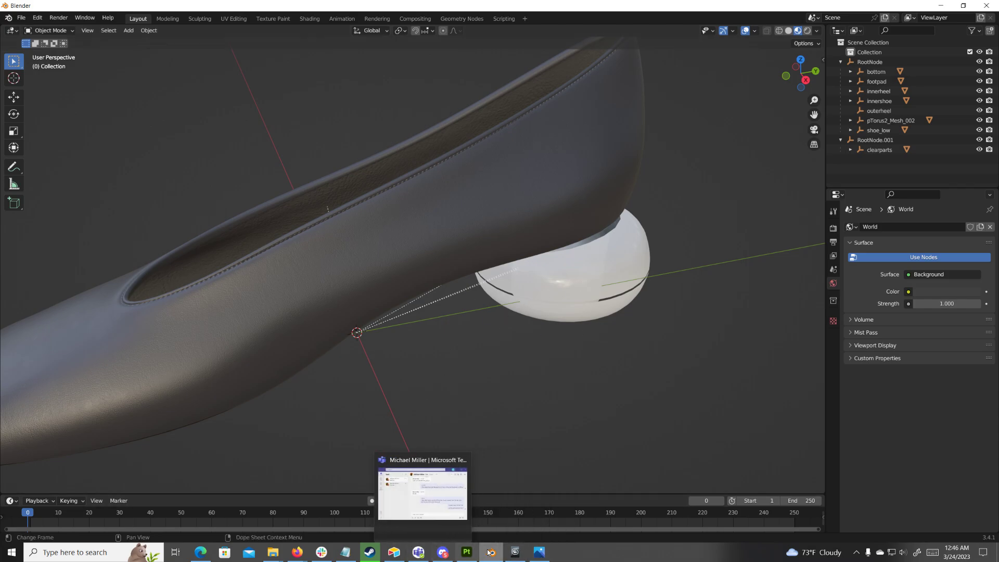
- Switch to the Model Editor window in Firefox and examine the shoe's upper, interior and transparent heel from several angles
{"action": "mouse_move", "coordinate": [297, 552]}
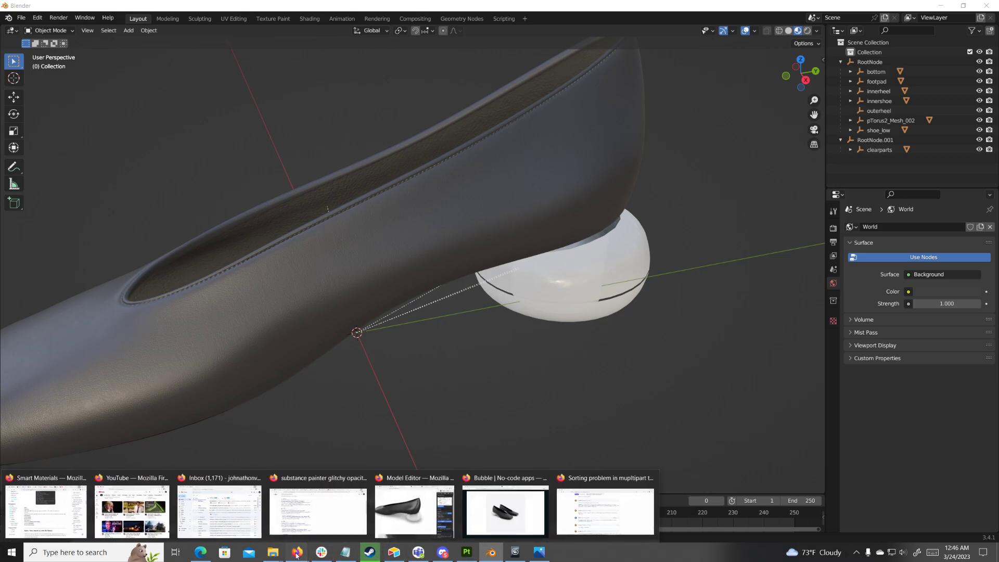
{"action": "left_click", "coordinate": [415, 507]}
{"action": "scroll", "coordinate": [510, 333], "scroll_direction": "up", "scroll_amount": 2}
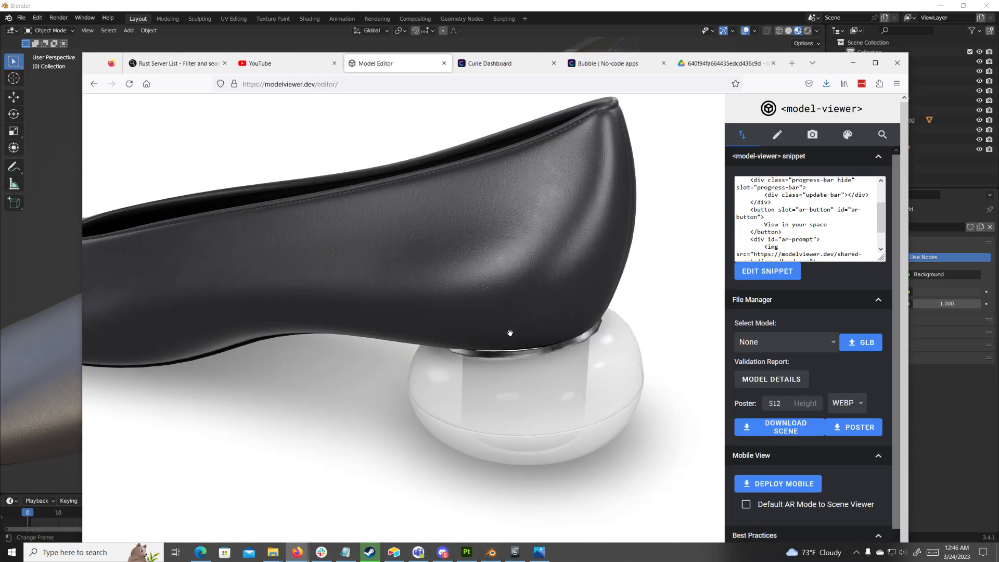
{"action": "scroll", "coordinate": [510, 333], "scroll_direction": "up", "scroll_amount": 3}
{"action": "left_click_drag", "start_coordinate": [571, 345], "coordinate": [431, 388]}
{"action": "scroll", "coordinate": [412, 315], "scroll_direction": "down", "scroll_amount": 5}
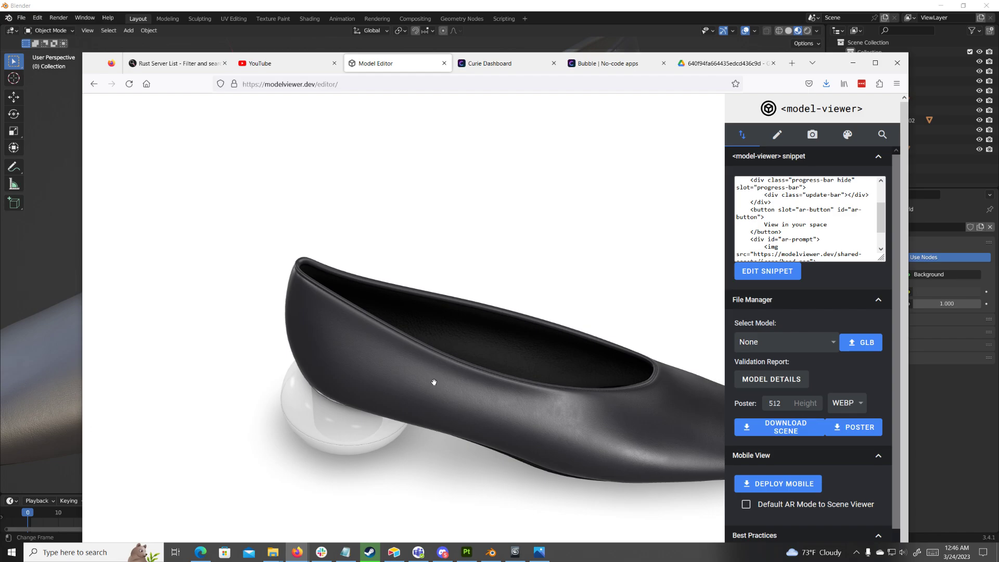
{"action": "scroll", "coordinate": [408, 383], "scroll_direction": "up", "scroll_amount": 4}
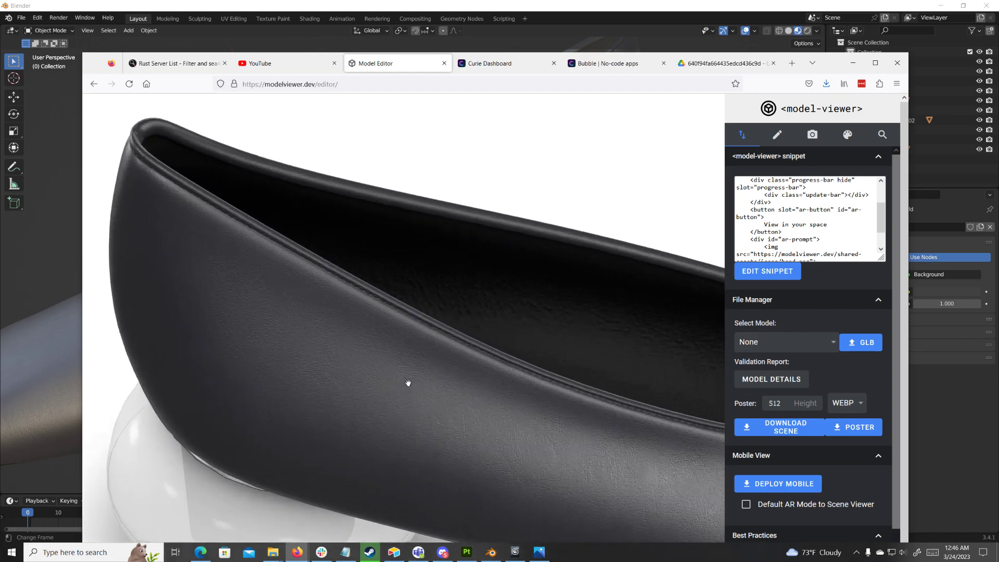
{"action": "scroll", "coordinate": [408, 383], "scroll_direction": "down", "scroll_amount": 4}
{"action": "left_click_drag", "start_coordinate": [482, 408], "coordinate": [413, 329]}
{"action": "scroll", "coordinate": [415, 354], "scroll_direction": "up", "scroll_amount": 4}
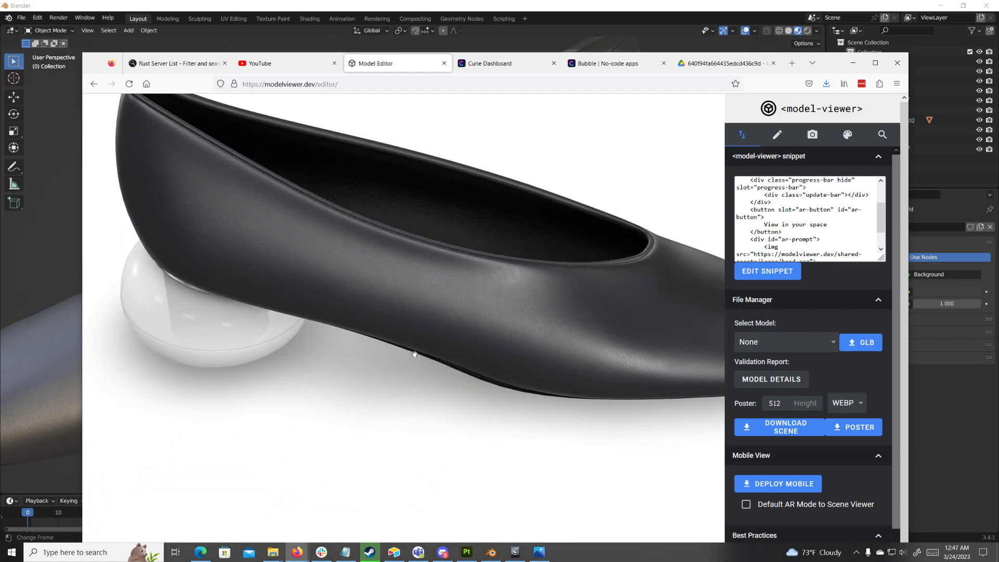
{"action": "scroll", "coordinate": [414, 354], "scroll_direction": "down", "scroll_amount": 1}
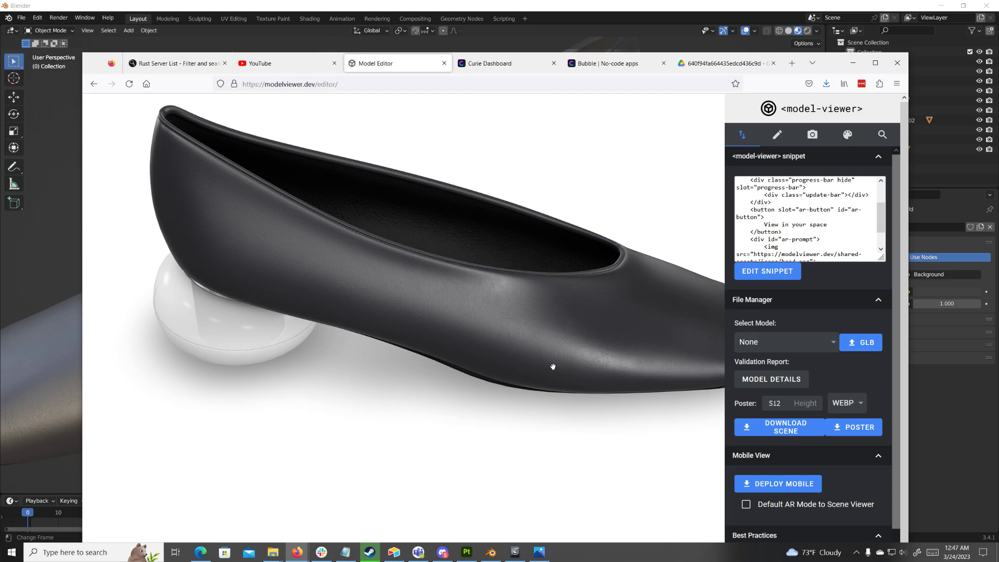
{"action": "left_click_drag", "start_coordinate": [329, 441], "coordinate": [385, 415]}
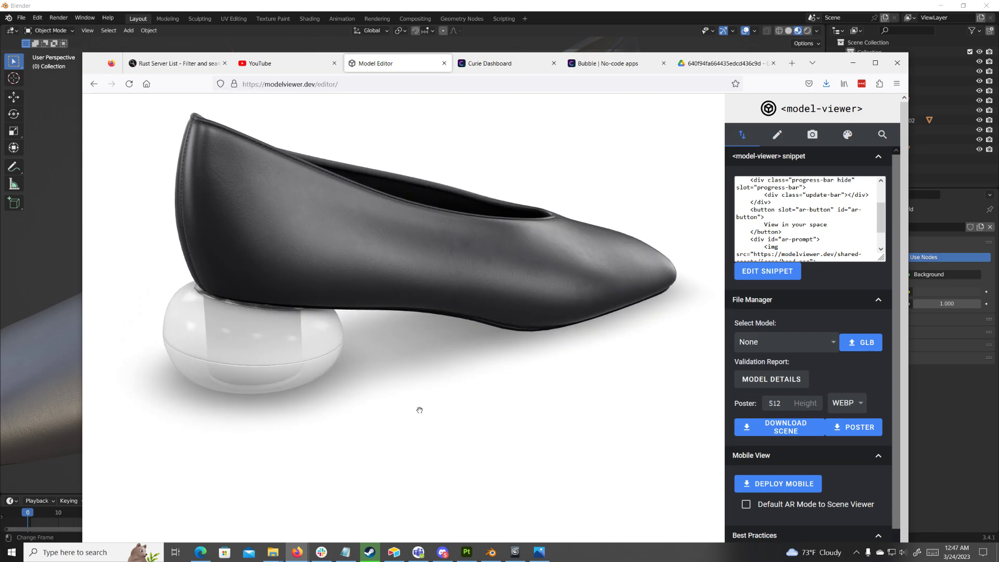